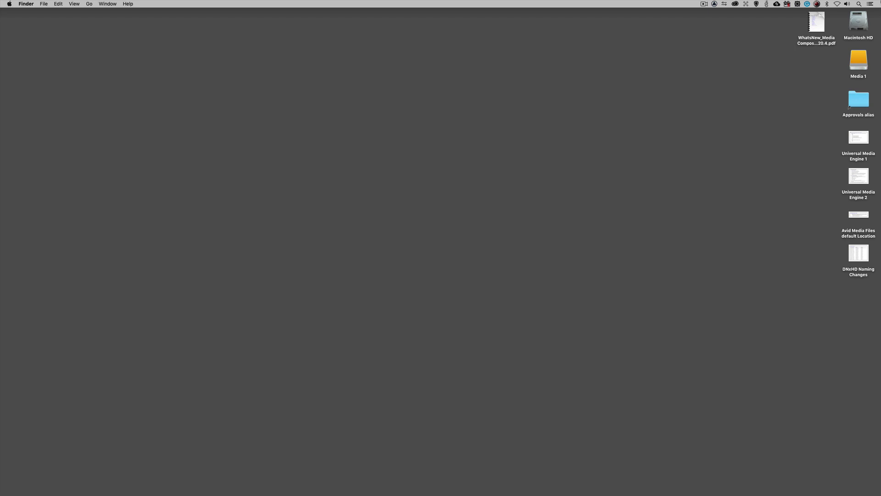
# Preview the WhatsNew_MediaComposer_v20.4.pdf document on the desktop to review its list of new features, and close the preview.
pyautogui.click(813, 23)
pyautogui.press('space')
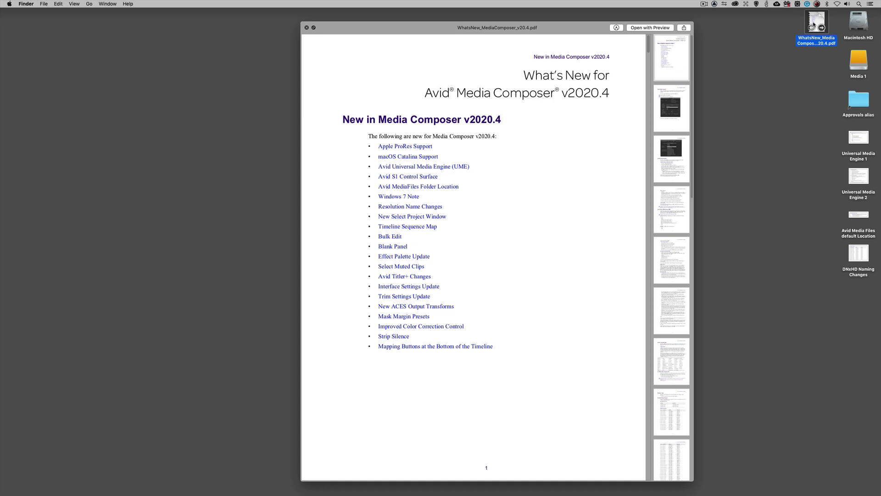
pyautogui.press('space')
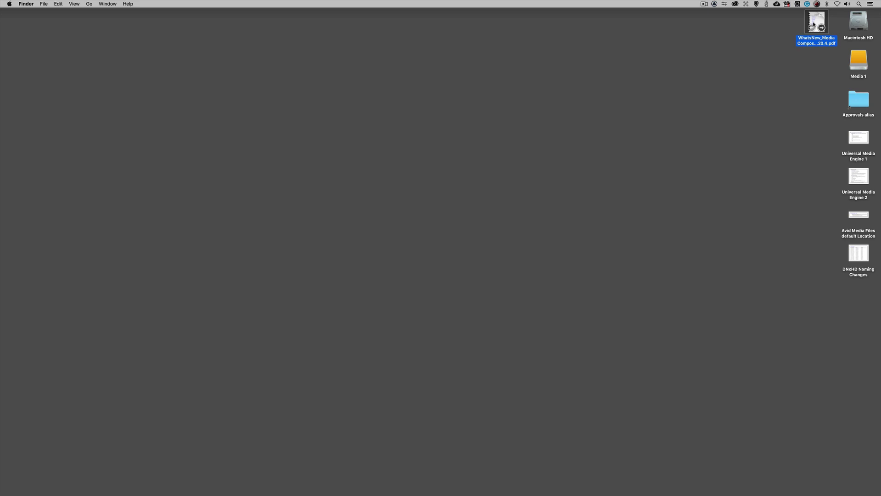
# Preview the Universal Media Engine 1 and Universal Media Engine 2 images to read about format support, closing each preview.
pyautogui.click(861, 138)
pyautogui.press('space')
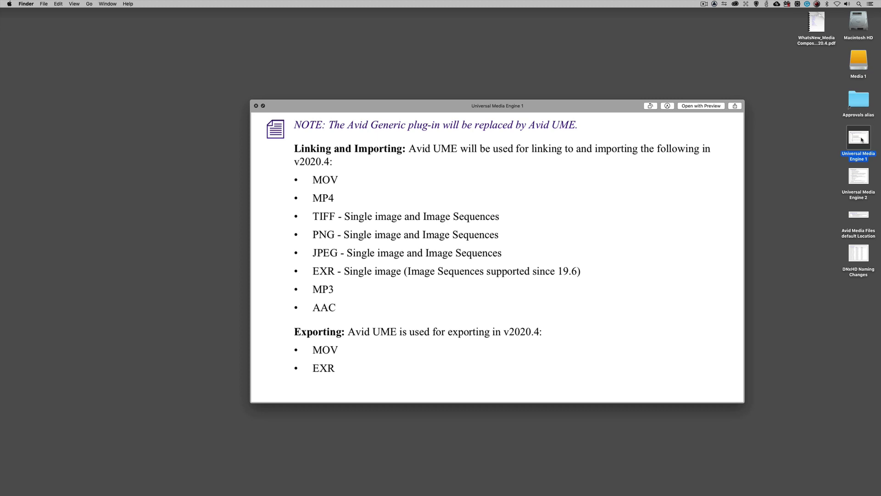
pyautogui.press('space')
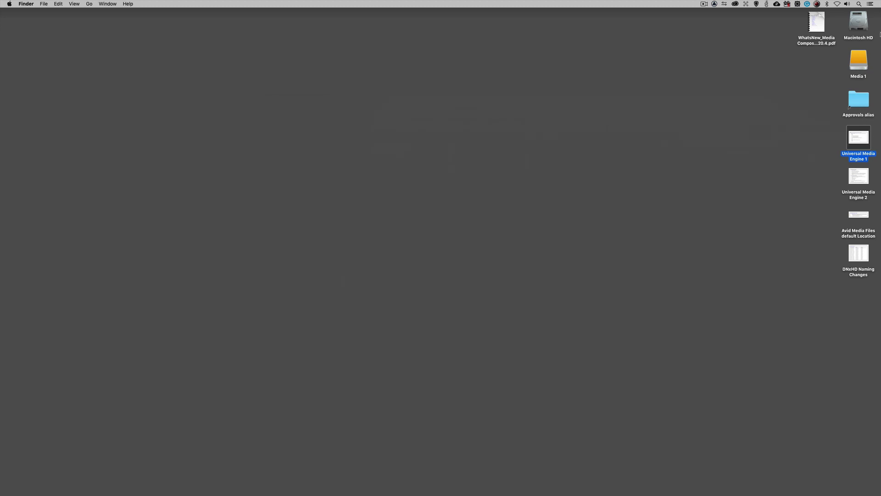
pyautogui.click(863, 175)
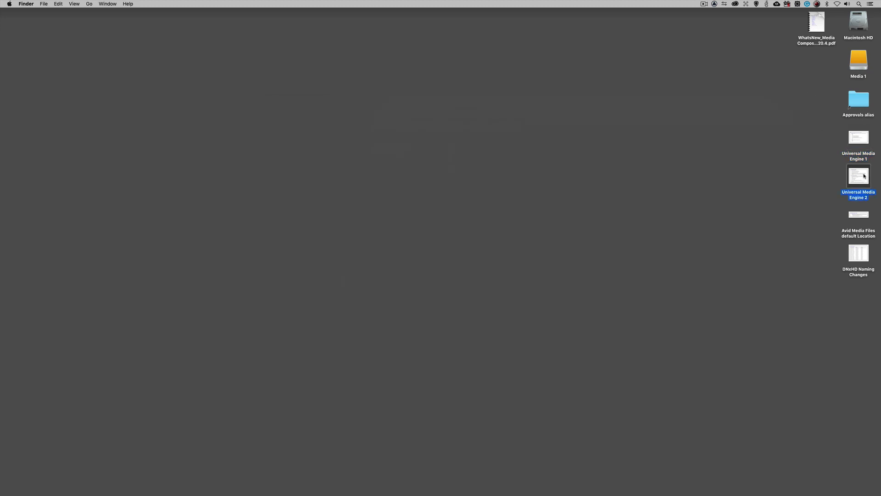
pyautogui.press('space')
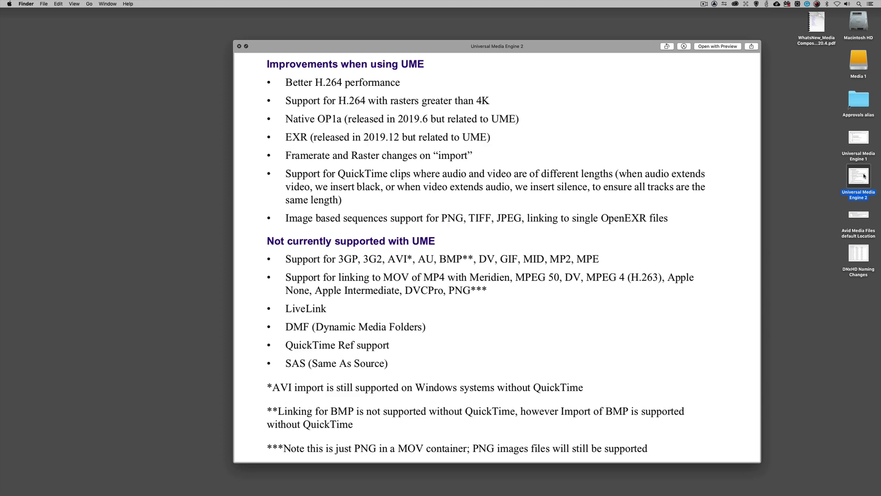
pyautogui.press('space')
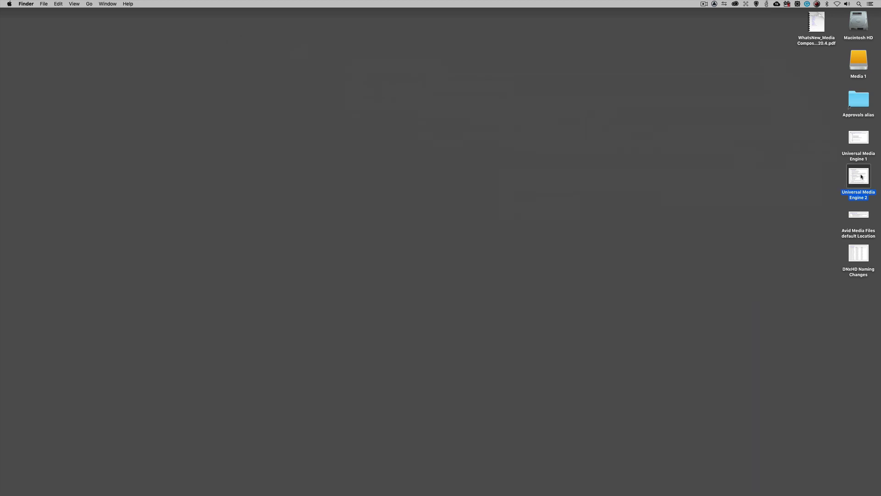
# Preview the Avid Media Files default Location and DNxHD Naming Changes images, close the preview and deselect the file.
pyautogui.click(860, 218)
pyautogui.press('space')
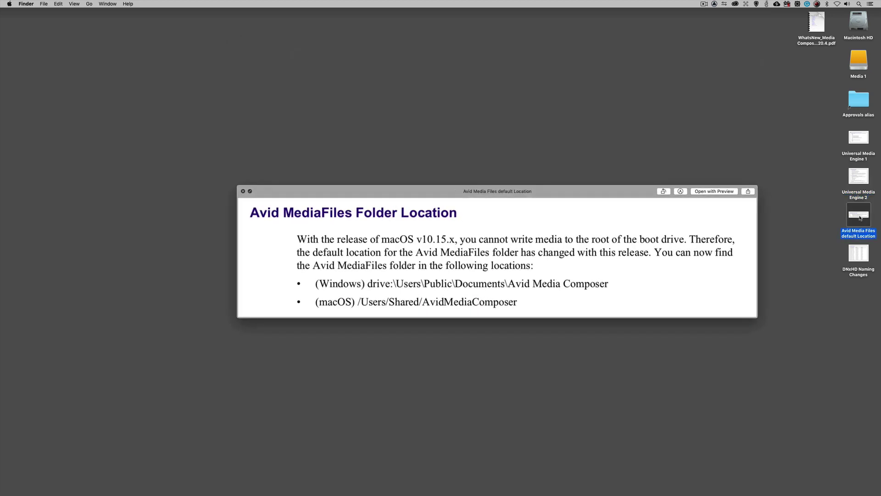
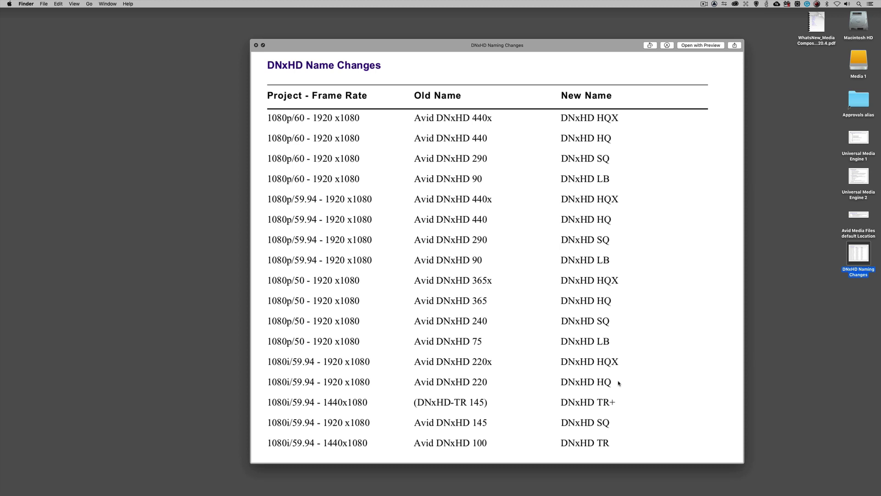
pyautogui.press('space')
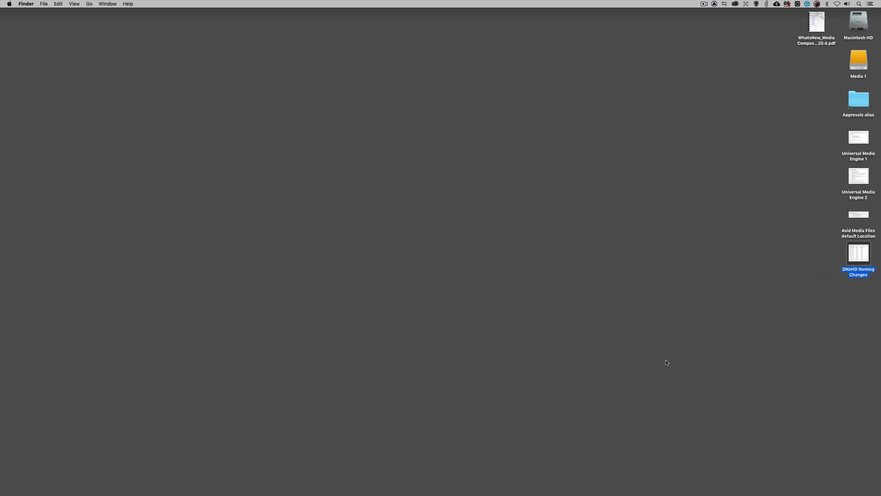
pyautogui.click(673, 313)
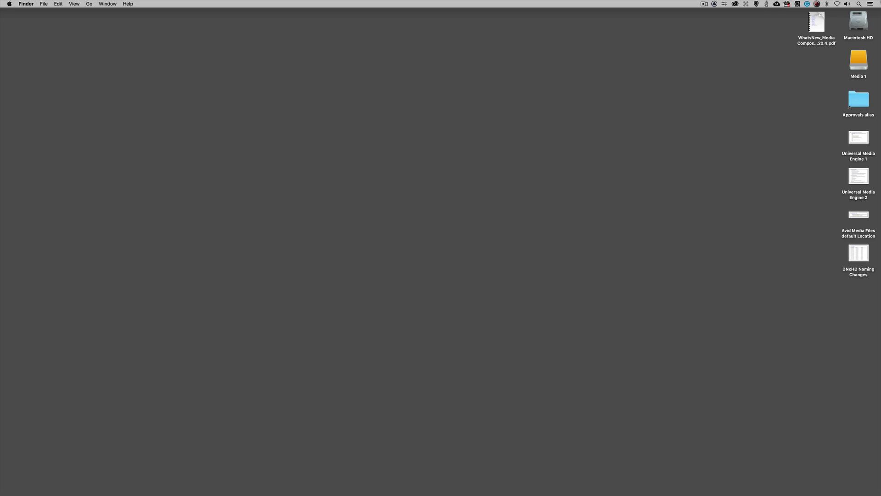
# Switch to Avid Media Composer and open the What's New in 2020.4 project.
pyautogui.press('super+Tab')
pyautogui.press('super+Tab')
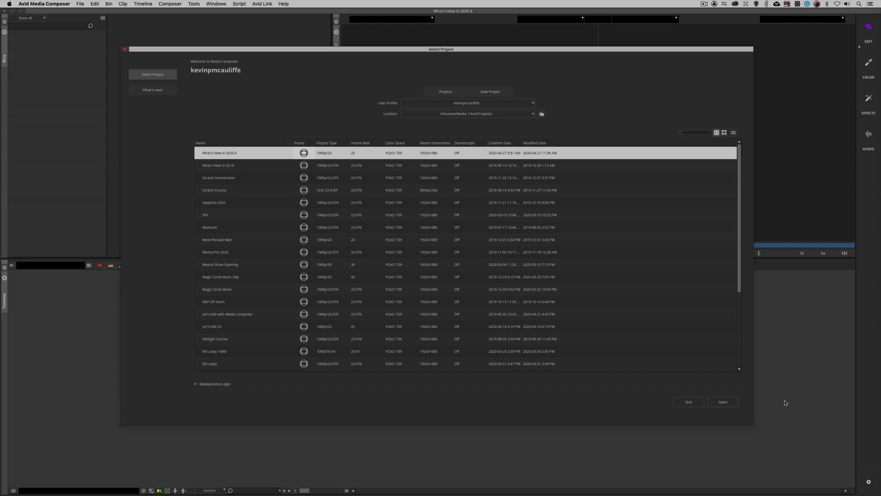
pyautogui.click(723, 402)
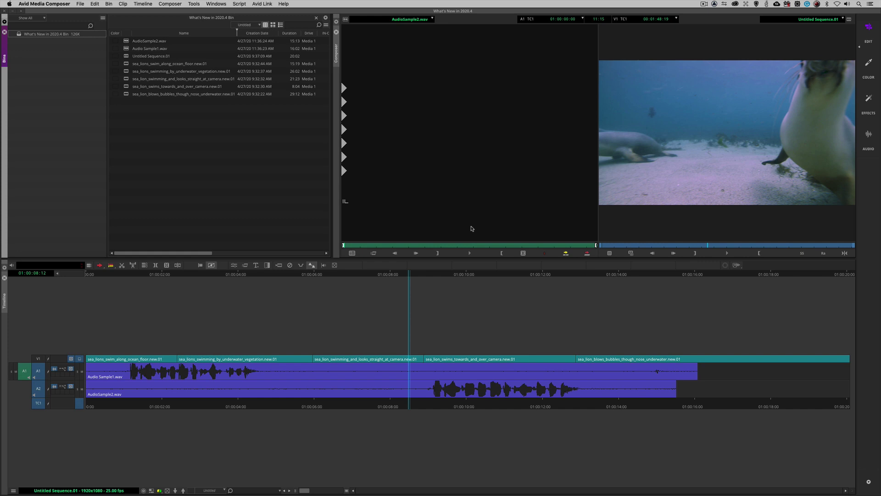
# Zoom the timeline in around 01:00:06:23 and show the Sequence Map.
pyautogui.moveTo(353, 274)
pyautogui.mouseDown()
pyautogui.moveTo(267, 277)
pyautogui.moveTo(720, 276)
pyautogui.moveTo(449, 295)
pyautogui.moveTo(236, 287)
pyautogui.moveTo(527, 289)
pyautogui.moveTo(351, 288)
pyautogui.mouseUp()
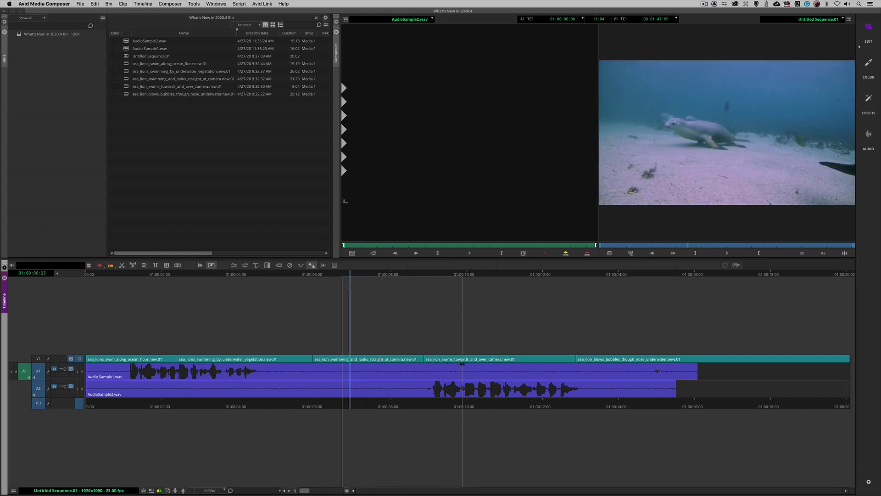
pyautogui.press('super+bracketright')
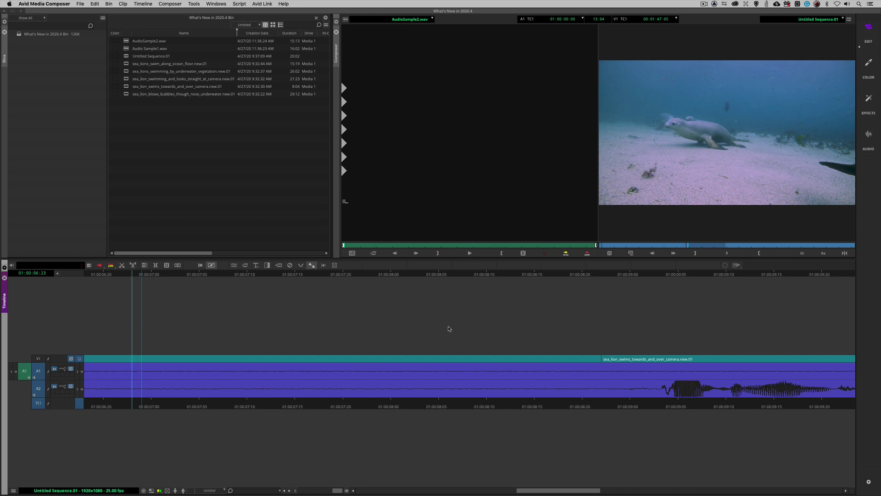
pyautogui.rightClick(439, 313)
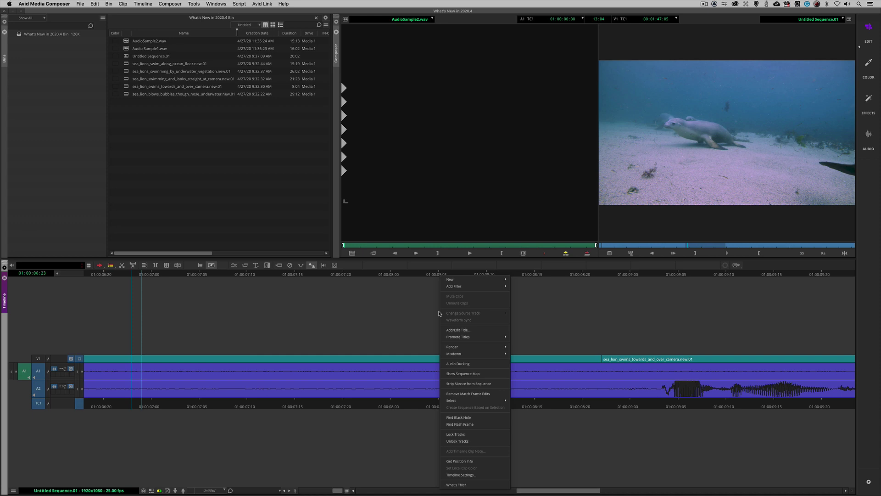
pyautogui.click(453, 373)
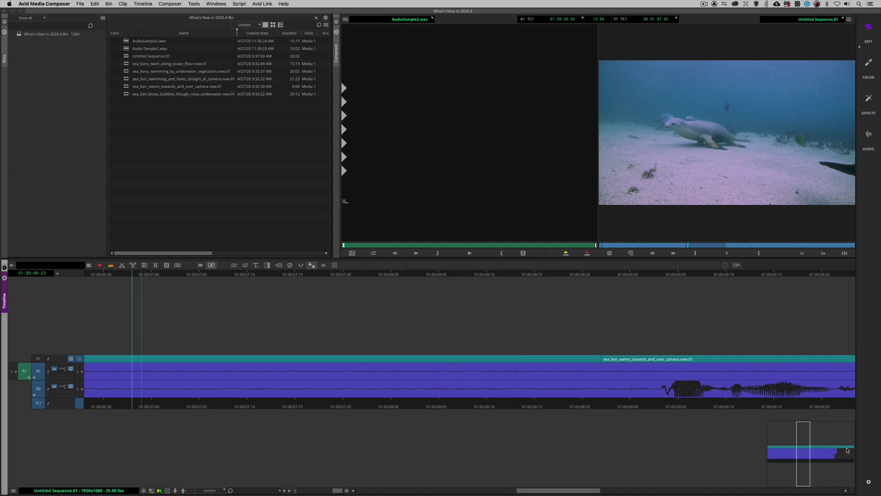
# Navigate the timeline from start to end with the Sequence Map, and return to a view of the whole sequence.
pyautogui.moveTo(803, 449); pyautogui.dragTo(760, 448)
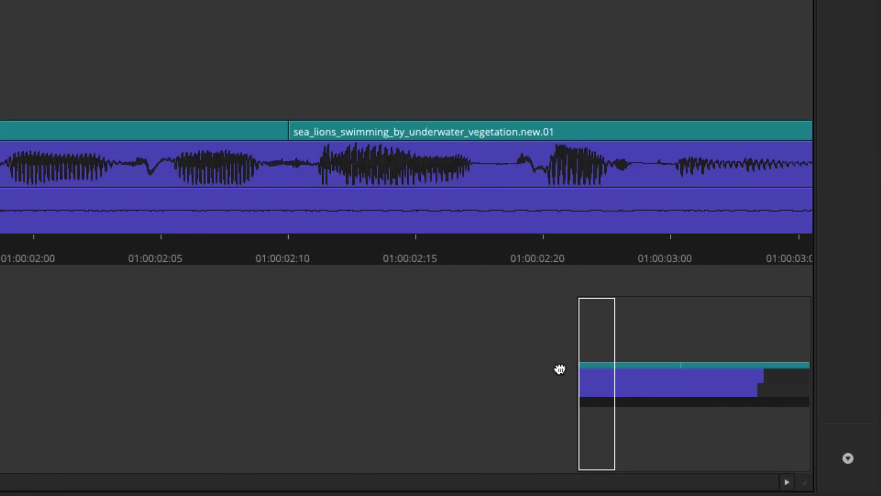
pyautogui.moveTo(590, 368); pyautogui.dragTo(772, 372)
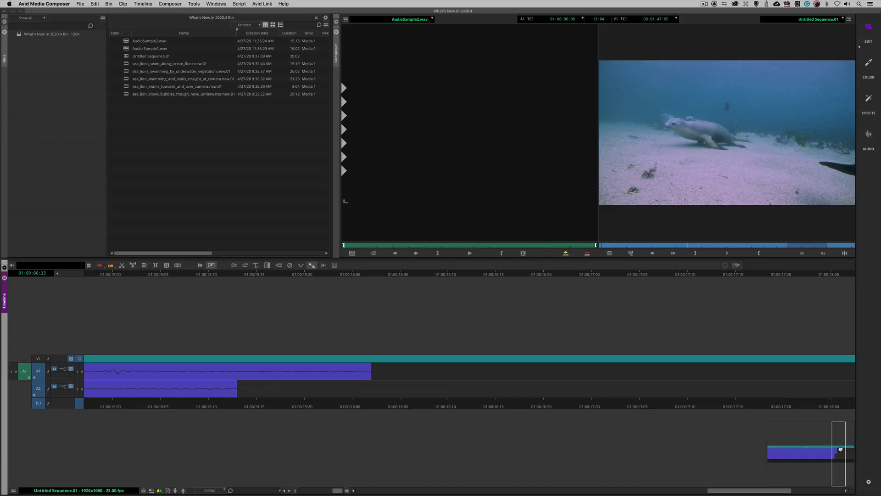
pyautogui.moveTo(840, 449); pyautogui.dragTo(820, 457)
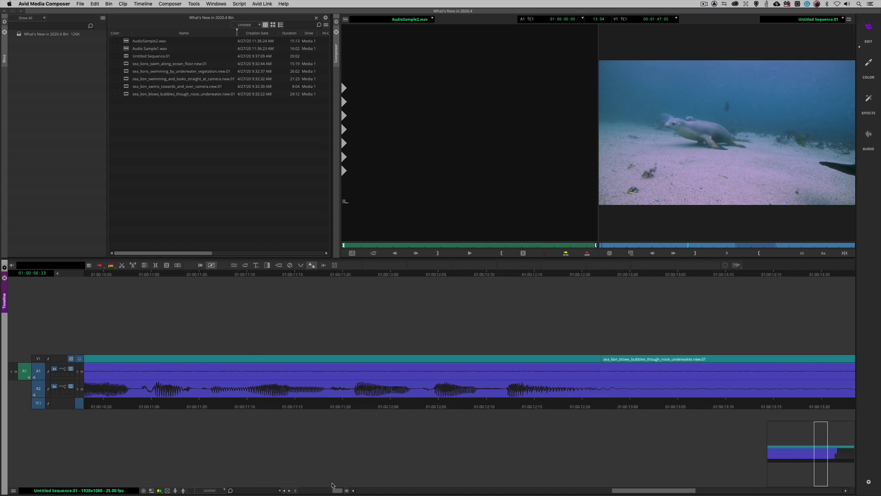
pyautogui.moveTo(337, 490); pyautogui.dragTo(305, 490)
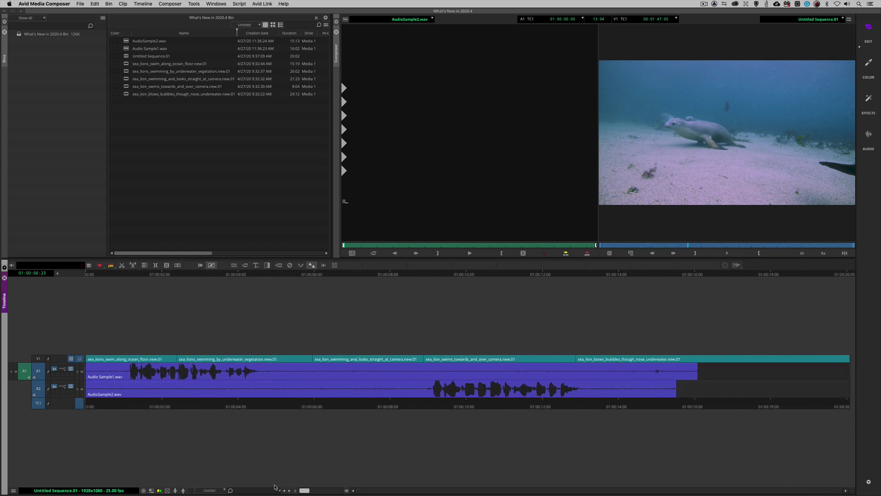
# Try to isolate the silent start of AudioSample2.wav on track A2 with an edit at 01:00:08:19.
pyautogui.click(416, 384)
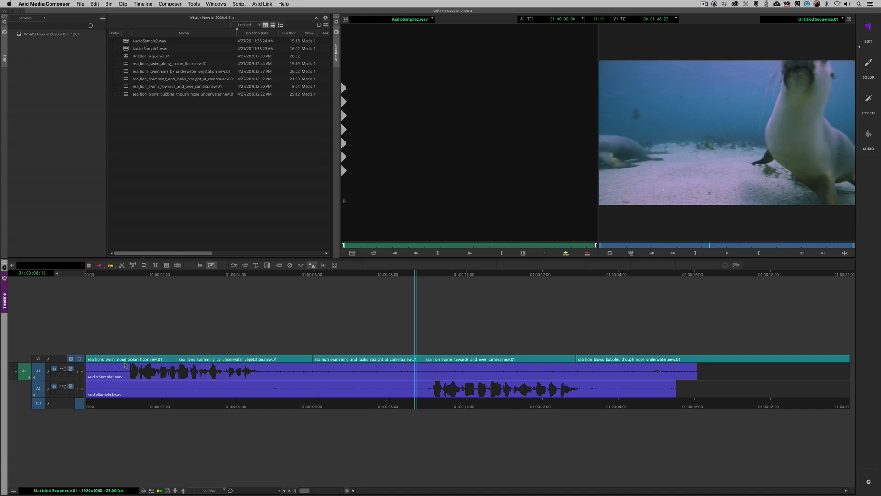
pyautogui.click(420, 399)
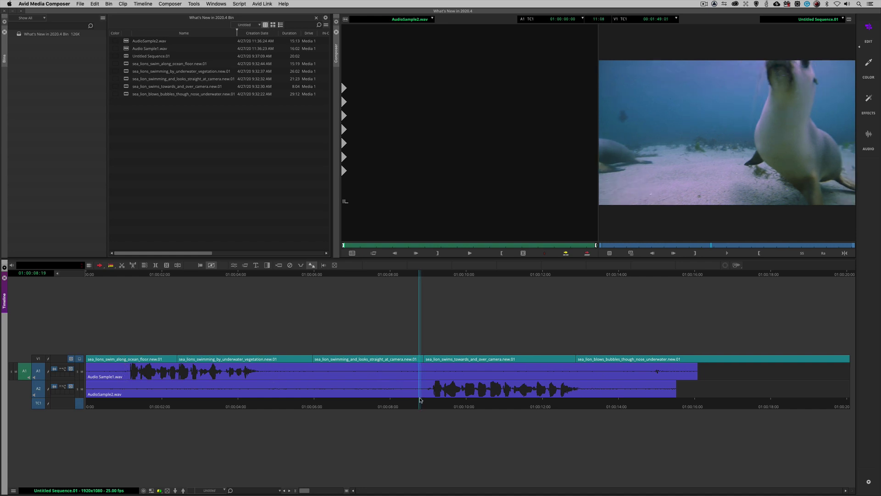
pyautogui.press('o')
pyautogui.moveTo(420, 400); pyautogui.dragTo(28, 388)
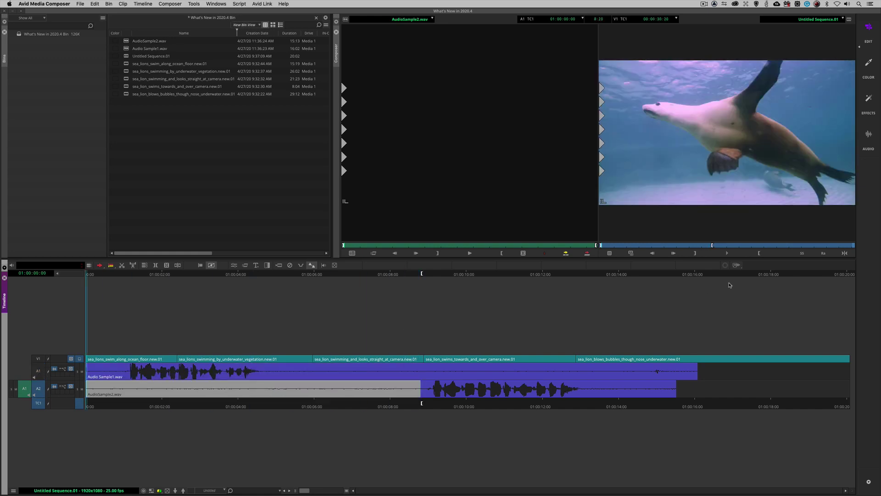
pyautogui.press('z')
pyautogui.press('super+z')
pyautogui.press('g')
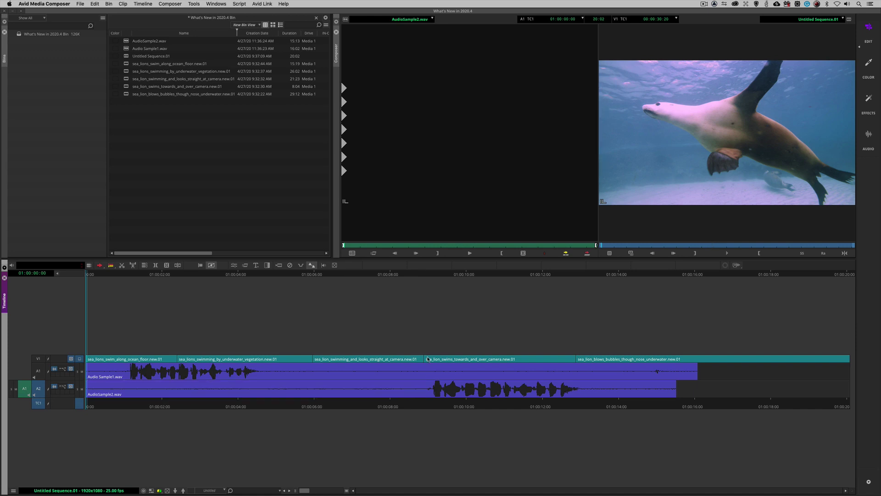
# Try Strip Silence from Sequence on track A2 only, with a 1000 ms minimum duration and 10-frame pads, and undo it.
pyautogui.rightClick(490, 312)
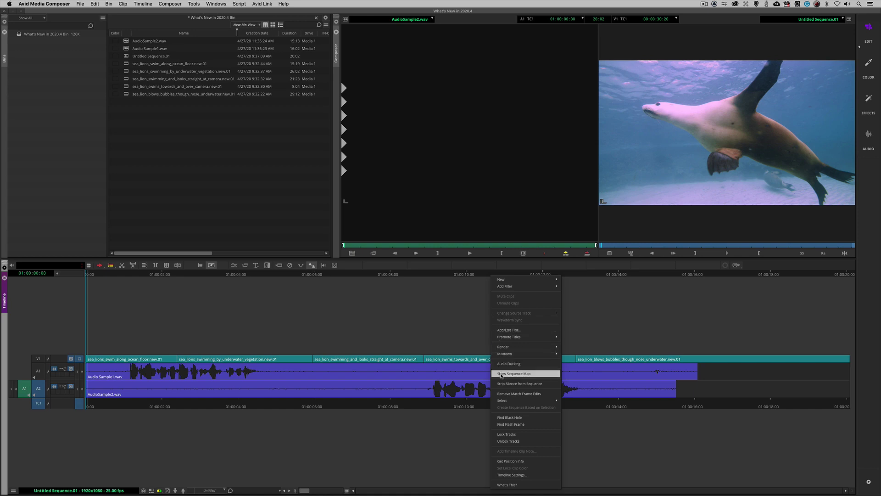
pyautogui.click(543, 386)
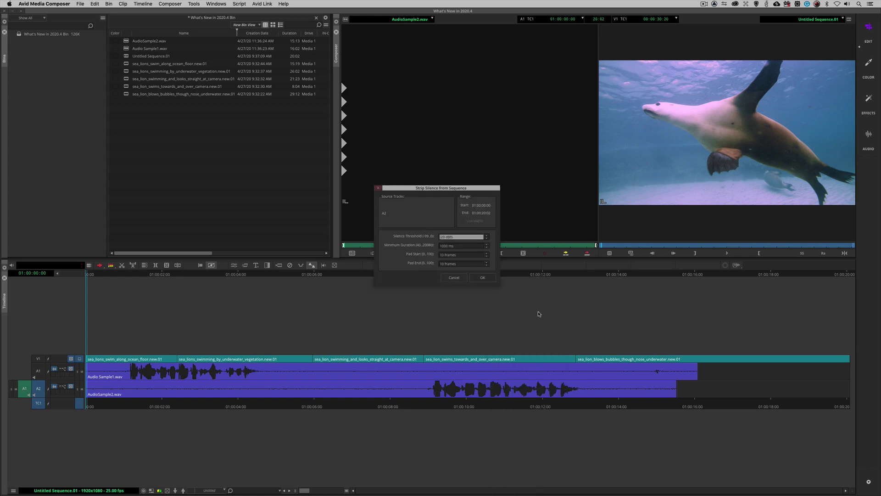
pyautogui.moveTo(452, 192); pyautogui.dragTo(470, 262)
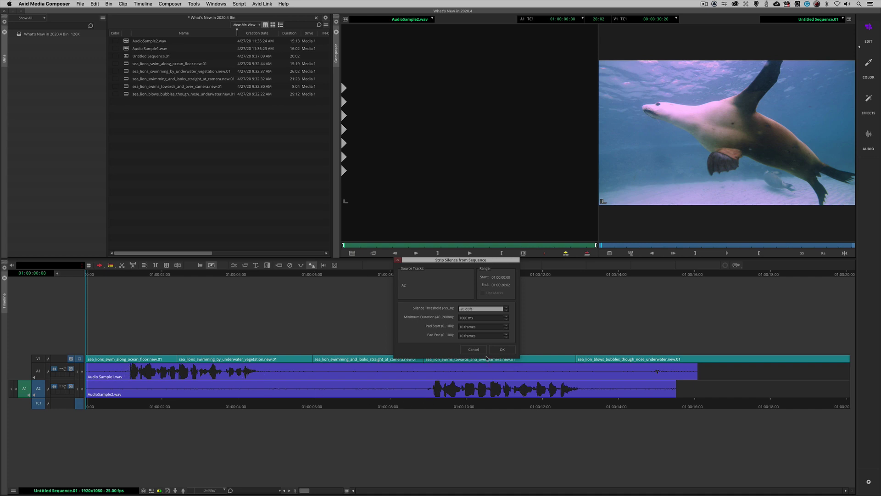
pyautogui.click(500, 349)
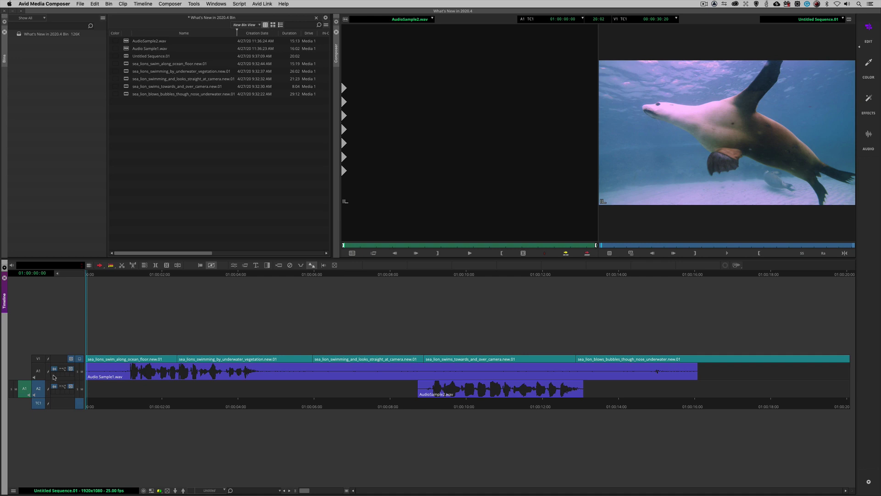
pyautogui.press('super+z')
# Enable track A1, strip silence from A1 and A2 with a 1000 ms minimum duration and 10-frame pads, and save the bin.
pyautogui.click(38, 370)
pyautogui.rightClick(476, 323)
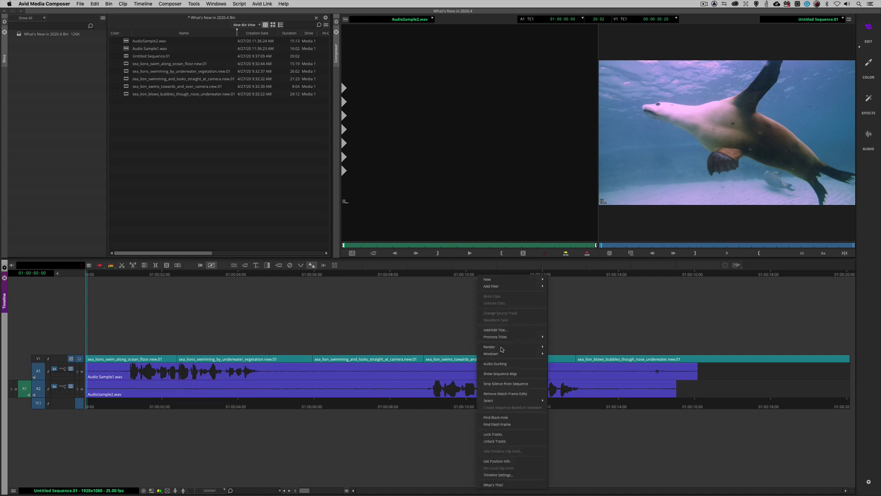
pyautogui.click(507, 385)
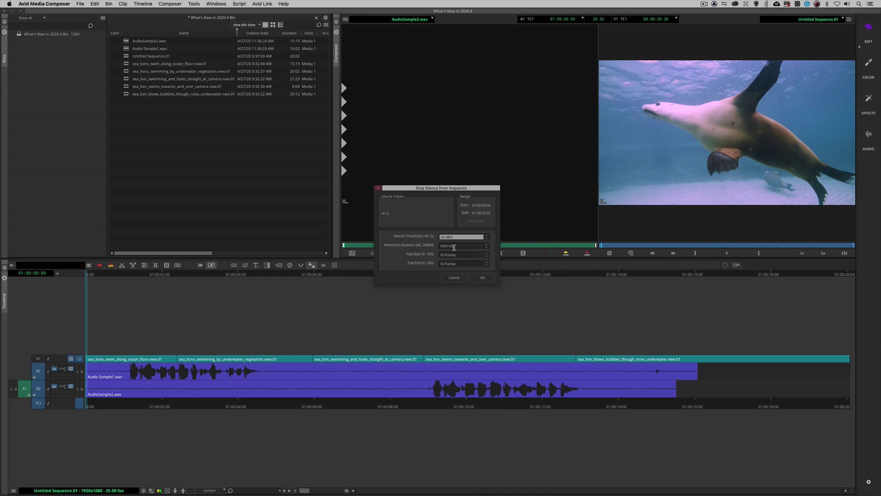
pyautogui.click(482, 277)
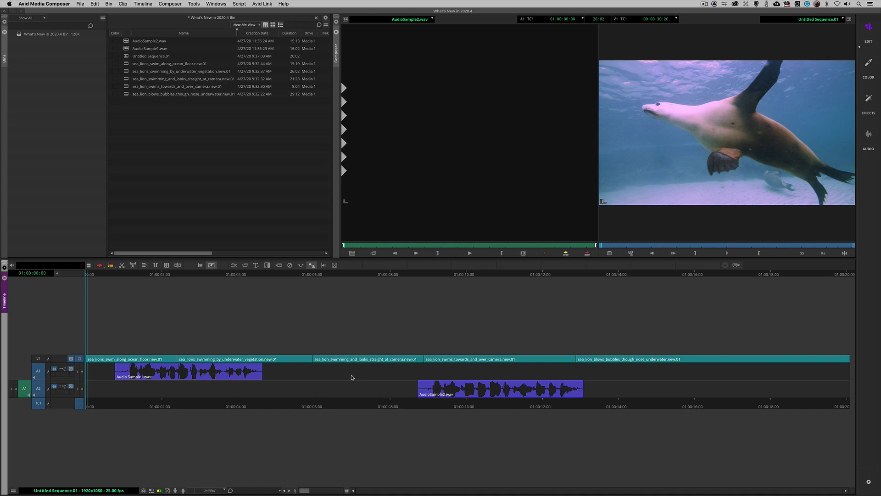
pyautogui.click(394, 382)
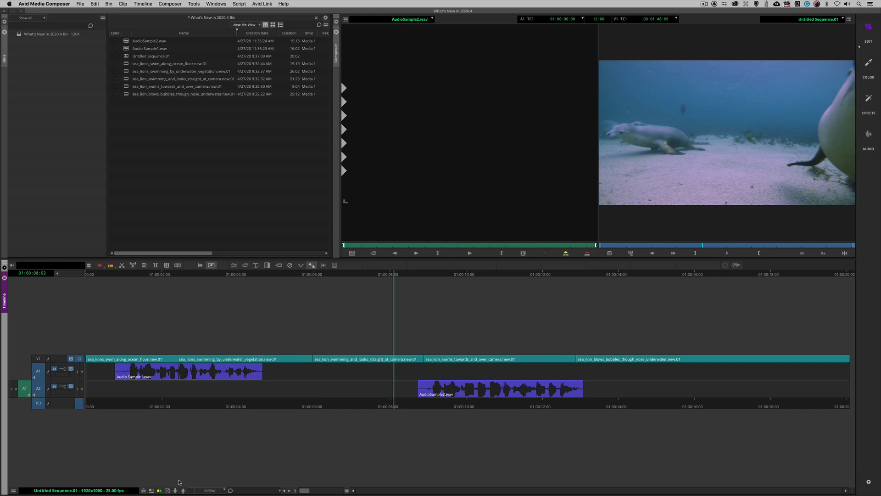
pyautogui.press('super+s')
# Try a 9:16 FrameFlex frame with Pillarbox/Letterbox reformatting on sea_lions_swim_along_ocean_floor.new.01, moved towards the sea lion's tail.
pyautogui.rightClick(131, 68)
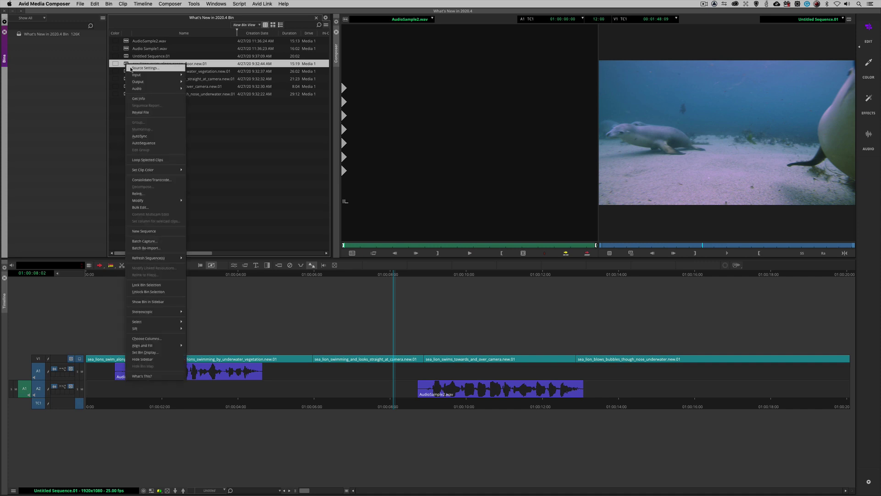
pyautogui.click(133, 68)
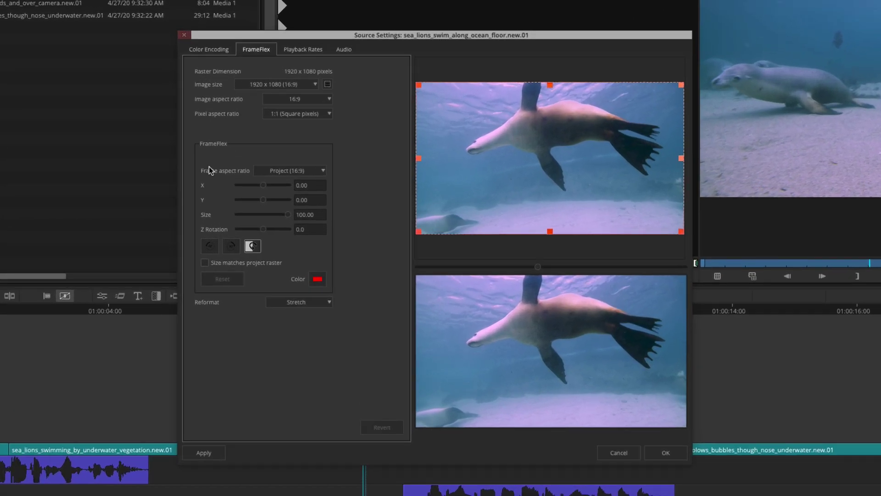
pyautogui.click(299, 170)
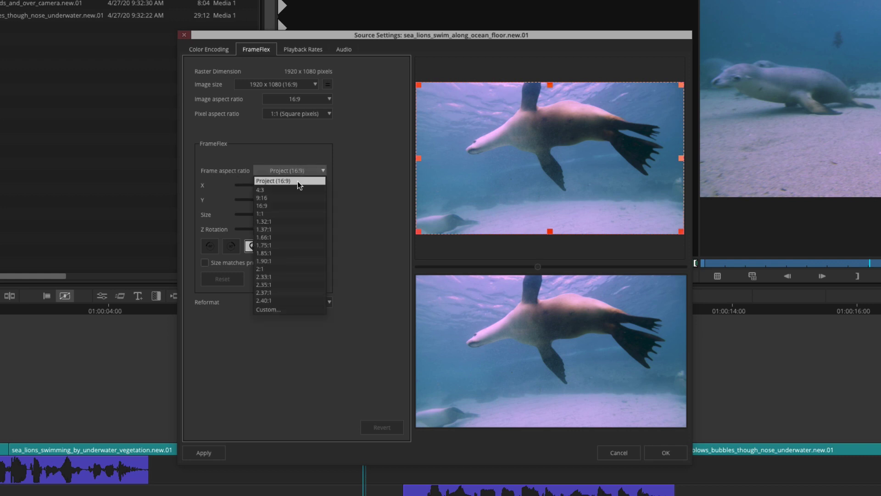
pyautogui.click(275, 198)
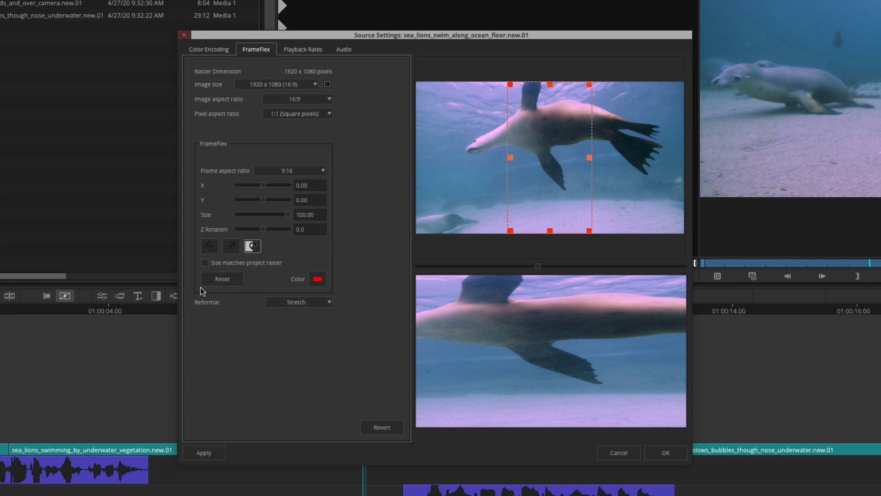
pyautogui.click(305, 302)
pyautogui.click(305, 317)
pyautogui.moveTo(567, 192); pyautogui.dragTo(584, 203)
# Try a 1:1 FrameFlex frame repositioned to X -7.56, and cancel the clip's source settings.
pyautogui.click(286, 170)
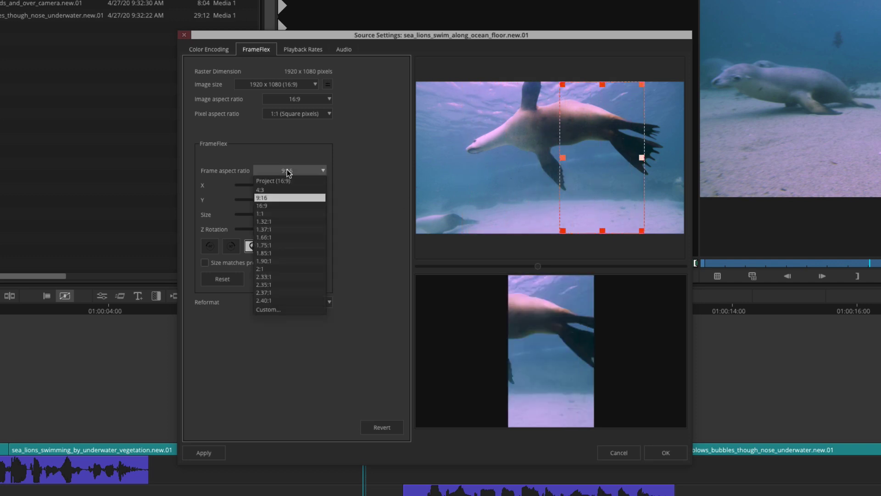
pyautogui.click(277, 207)
pyautogui.moveTo(576, 178); pyautogui.dragTo(519, 185)
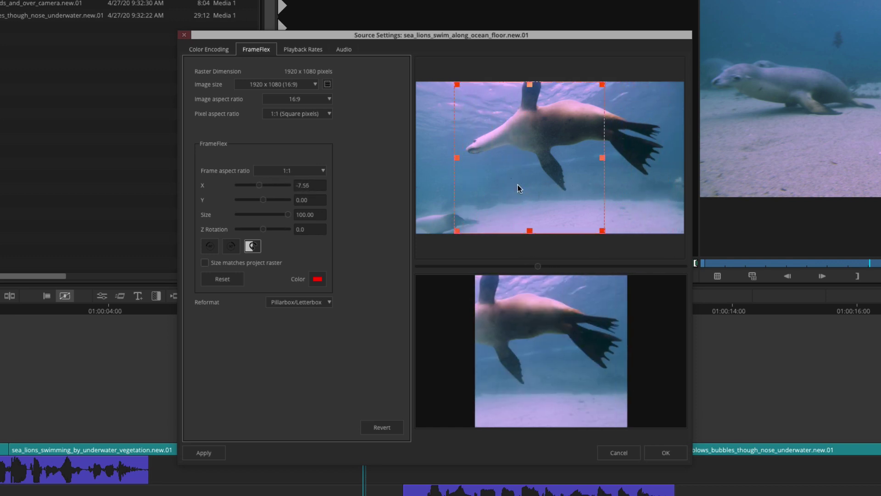
pyautogui.click(623, 448)
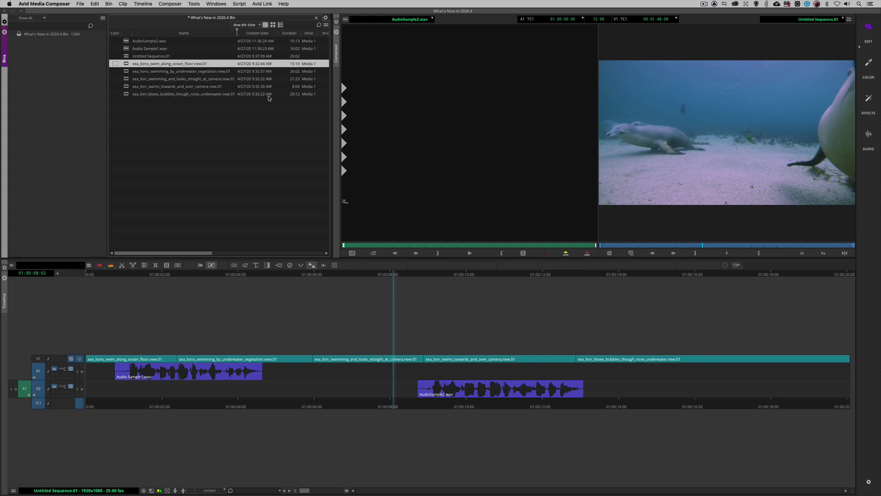
# Set the project format's mask margins to the 9:16 preset and close the settings.
pyautogui.press('super+9')
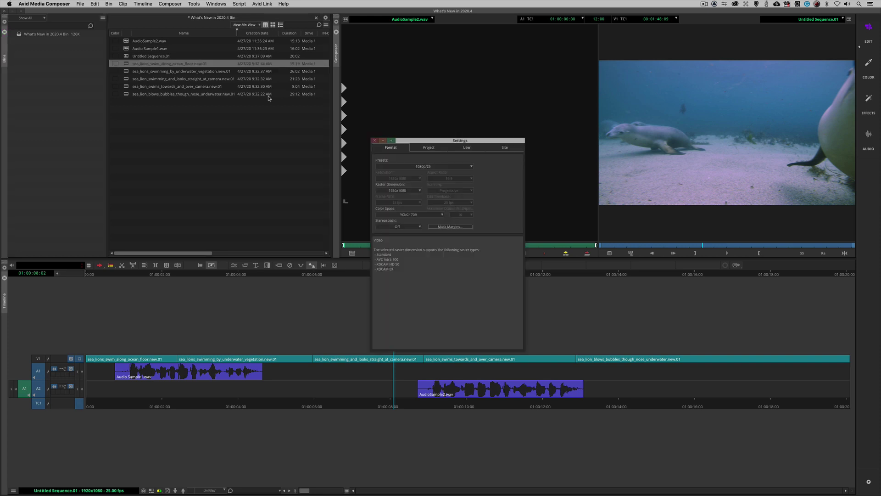
pyautogui.click(449, 227)
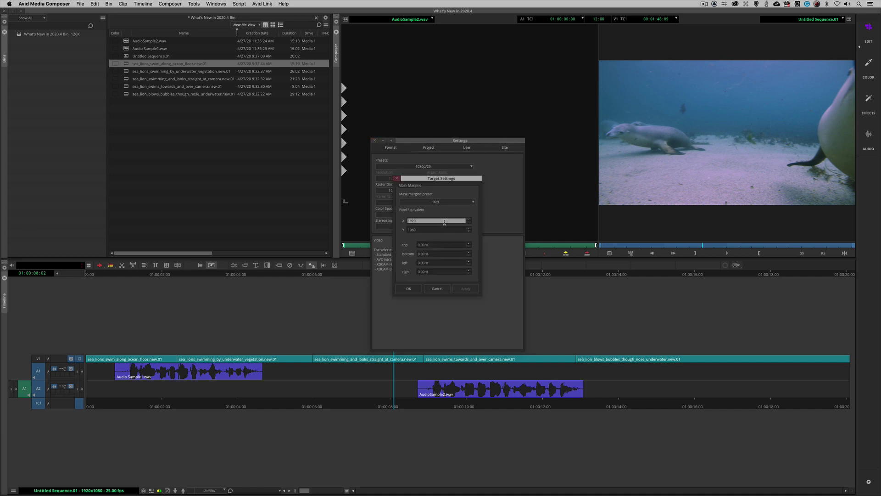
pyautogui.click(444, 202)
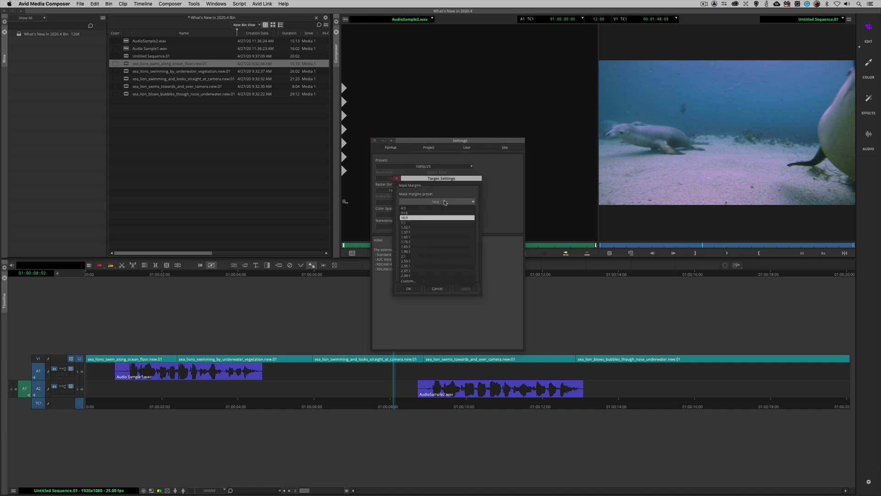
pyautogui.click(413, 212)
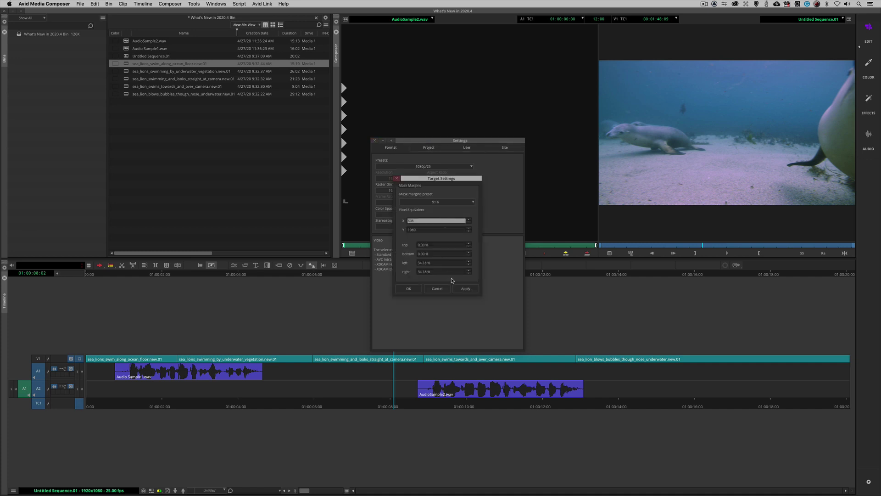
pyautogui.click(463, 289)
pyautogui.click(408, 288)
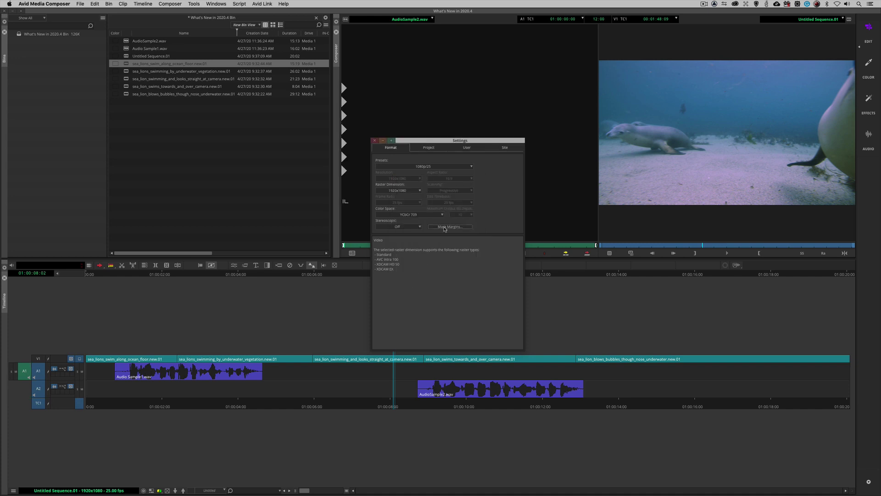
pyautogui.click(375, 140)
# Try Black Mask as the target mask in the record monitor, and switch back to No Mask.
pyautogui.rightClick(642, 161)
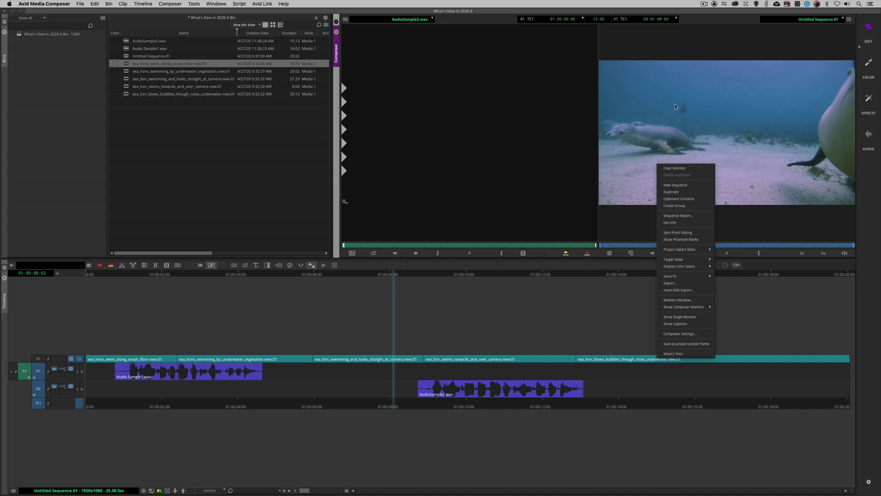
pyautogui.moveTo(673, 262)
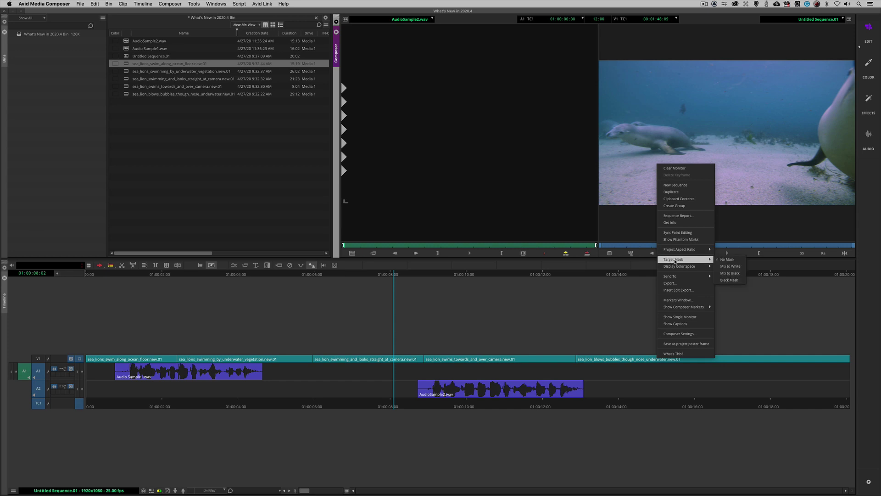
pyautogui.click(729, 280)
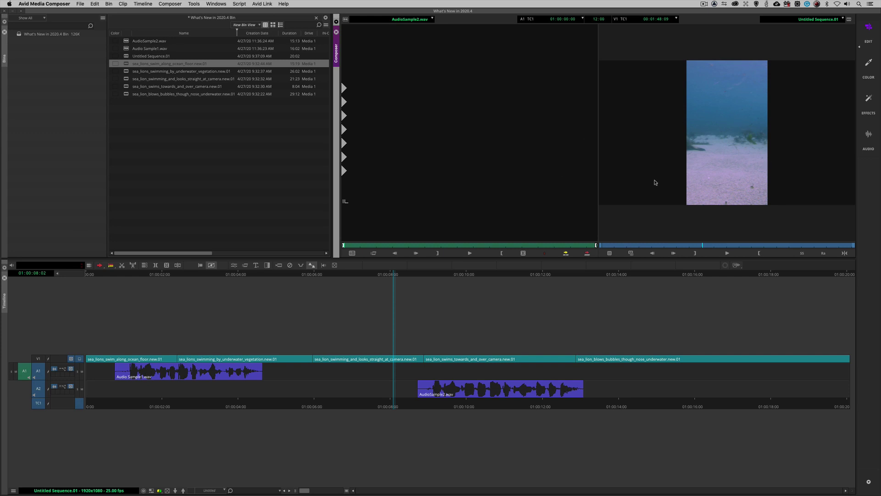
pyautogui.rightClick(689, 158)
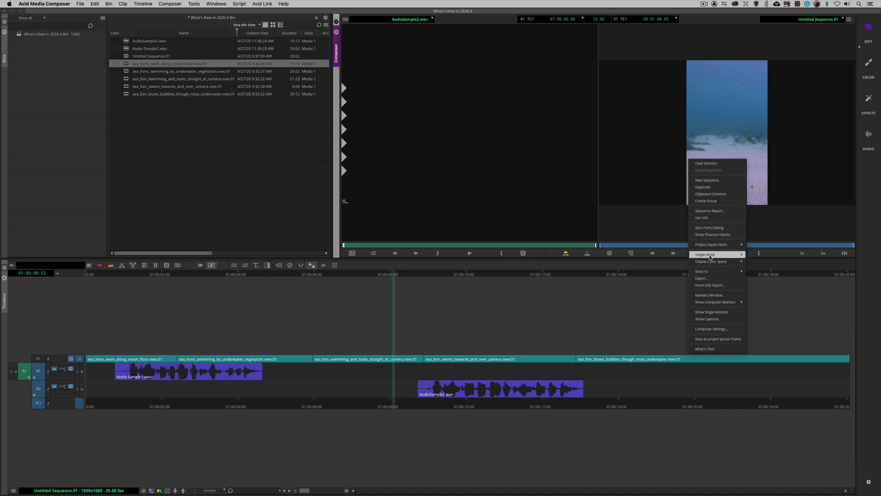
pyautogui.moveTo(710, 256)
pyautogui.click(757, 255)
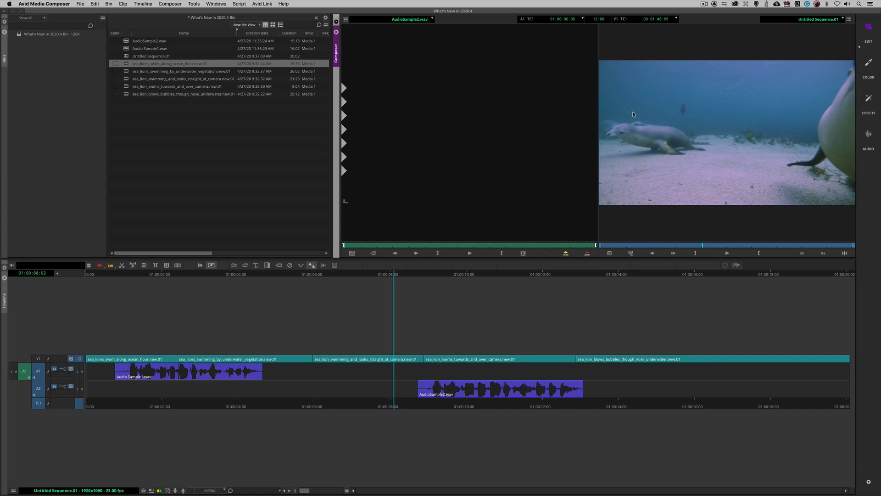
# Enlarge the Effect Palette to examine its Set Font options, and close it without changing the font.
pyautogui.press('super+8')
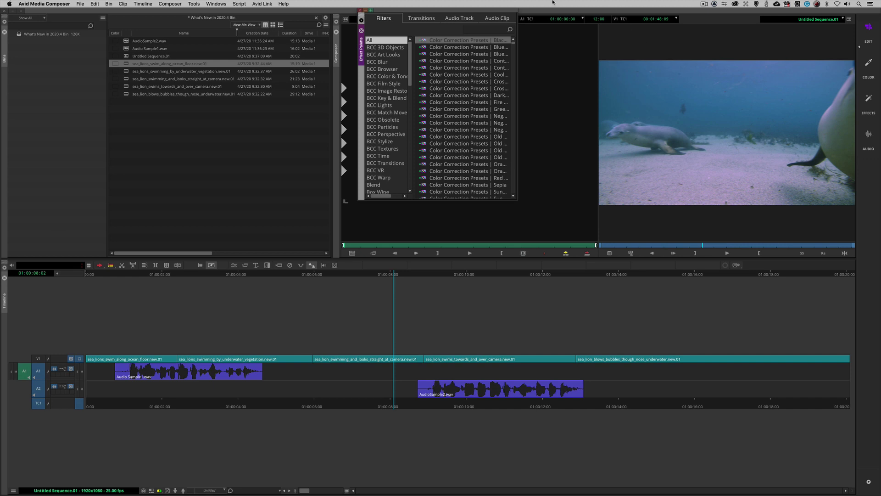
pyautogui.moveTo(453, 11); pyautogui.dragTo(183, 45)
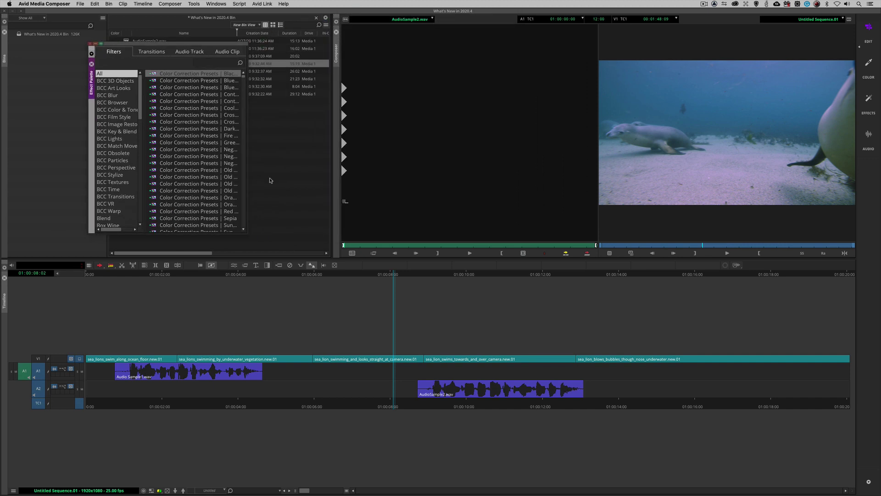
pyautogui.moveTo(246, 233); pyautogui.dragTo(426, 339)
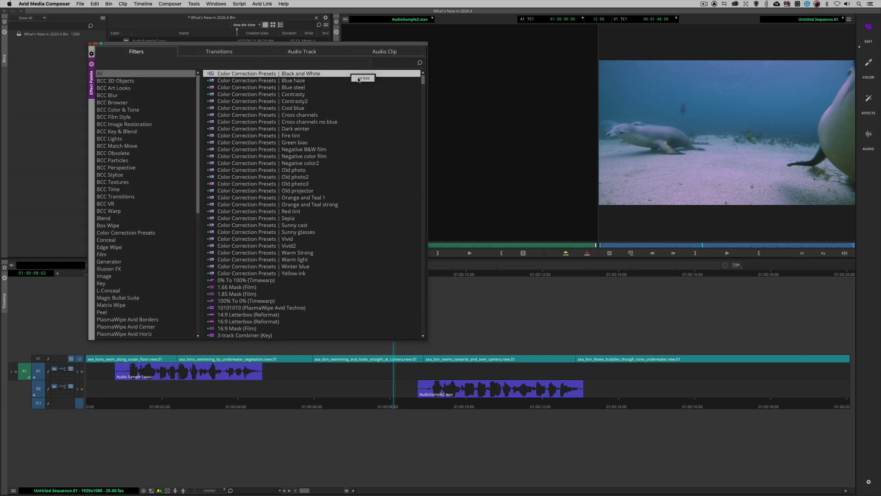
pyautogui.click(363, 78)
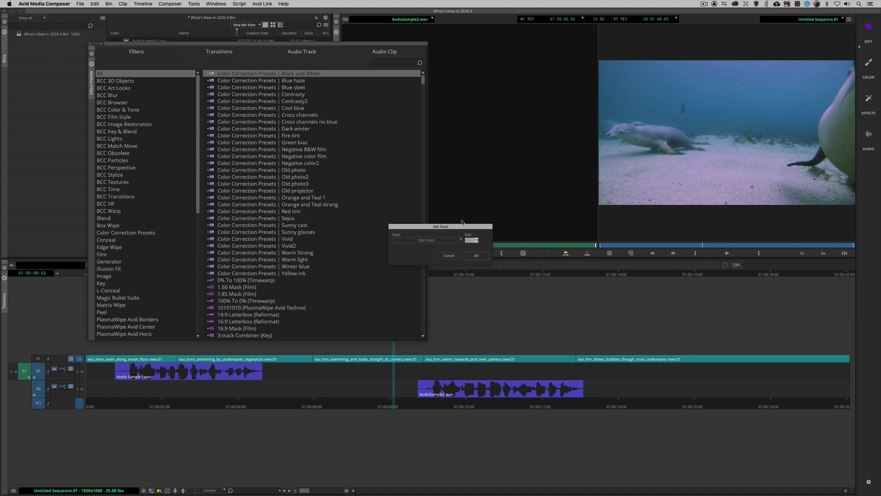
pyautogui.click(449, 255)
pyautogui.click(90, 44)
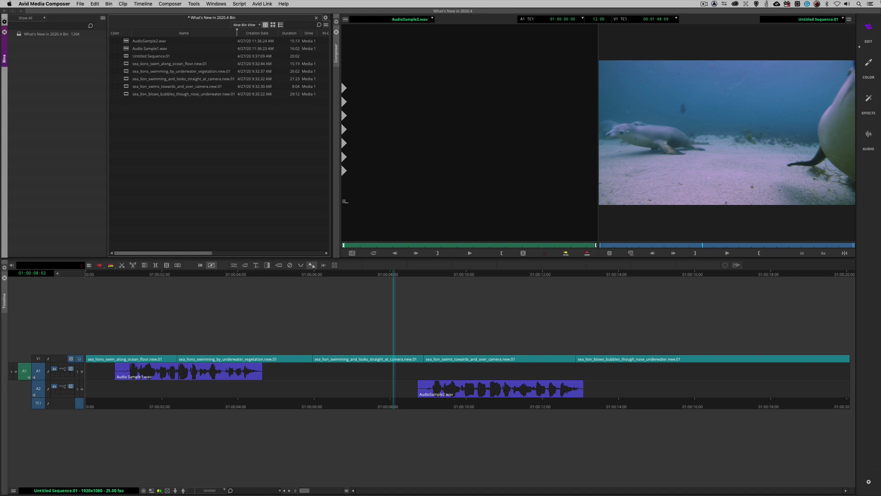
# Open the Timeline & Viewers options of the Interface user settings.
pyautogui.press('super+9')
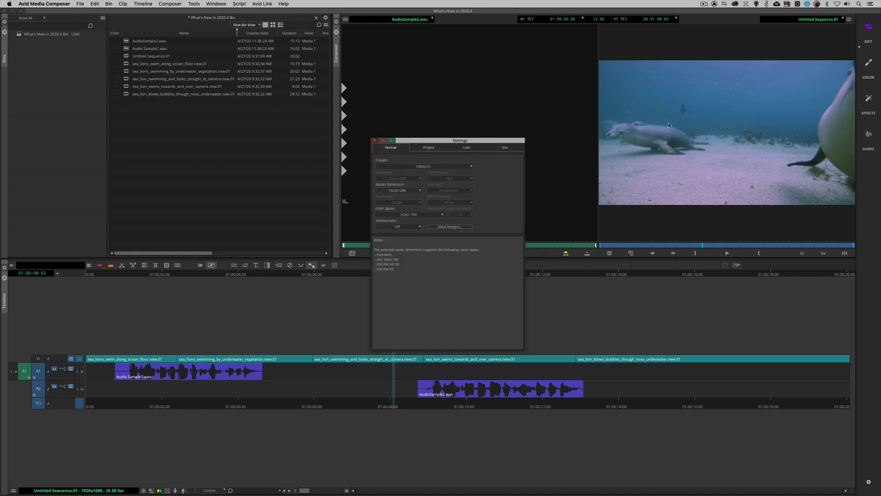
pyautogui.click(476, 147)
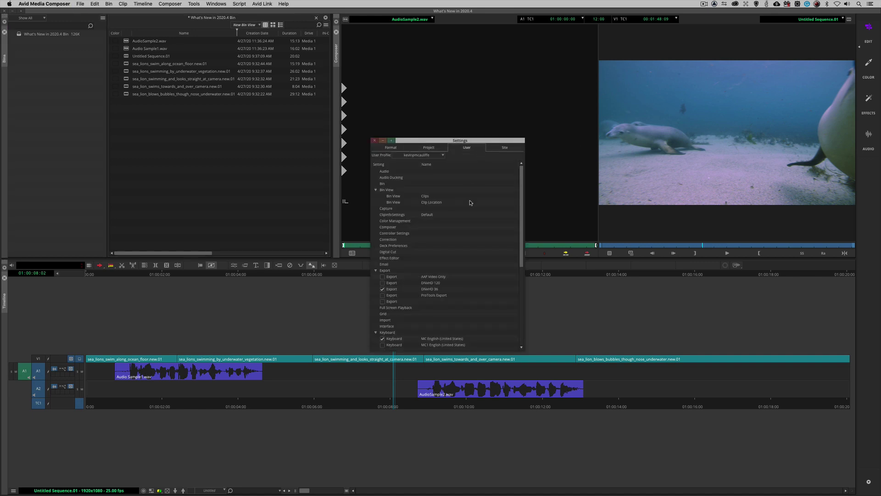
pyautogui.scroll(-2, 470, 203)
pyautogui.click(396, 289)
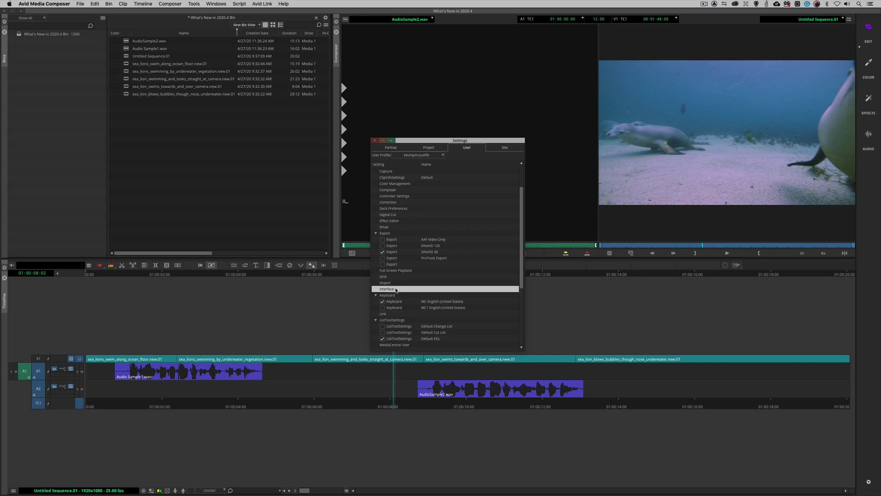
pyautogui.doubleClick(396, 289)
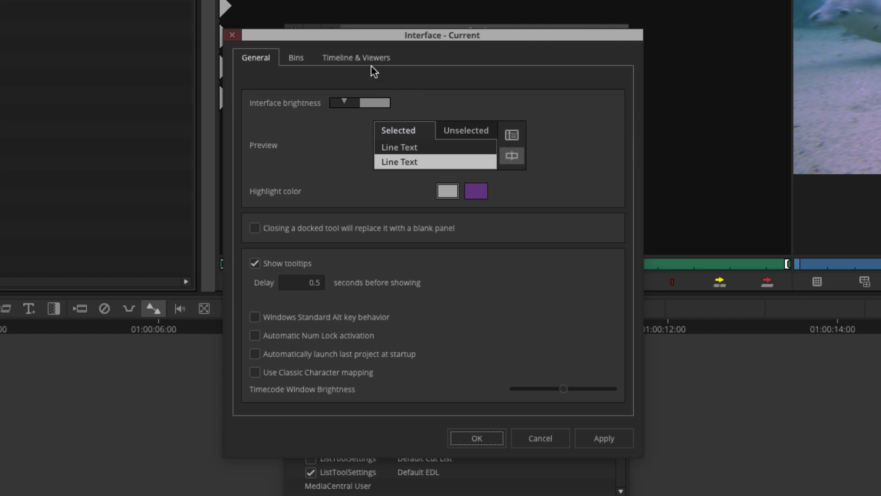
pyautogui.click(345, 58)
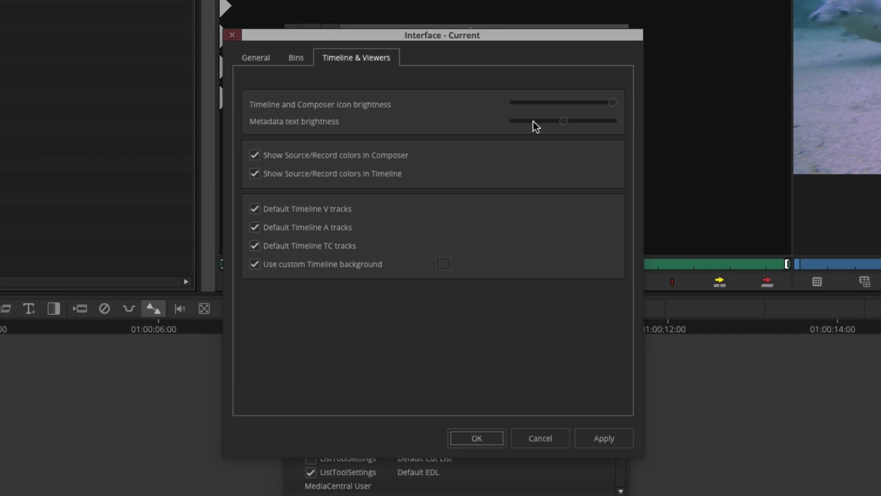
# Try the minimum Timeline and Composer icon brightness, and return it to the maximum.
pyautogui.moveTo(613, 106); pyautogui.dragTo(498, 116)
pyautogui.click(603, 440)
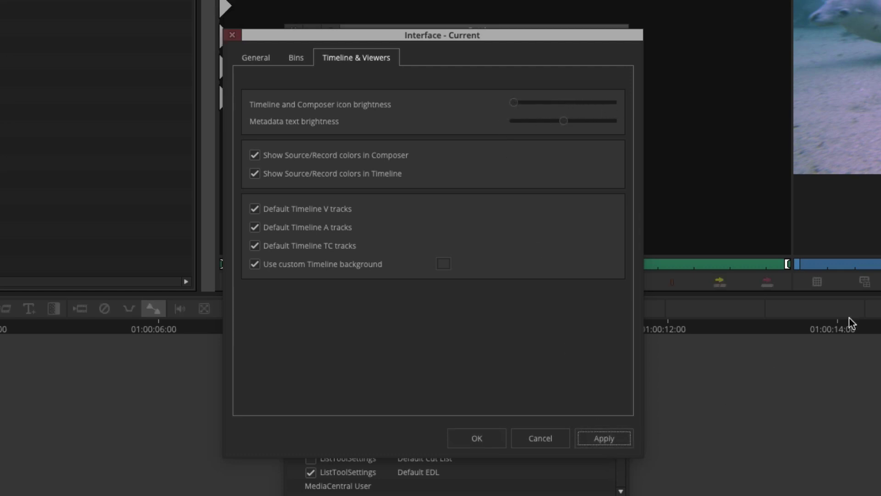
pyautogui.moveTo(514, 103); pyautogui.dragTo(718, 127)
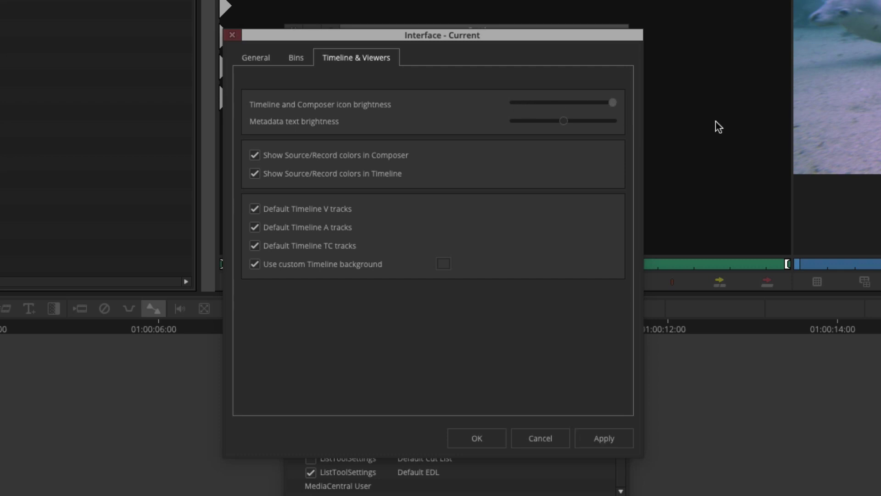
pyautogui.click(588, 439)
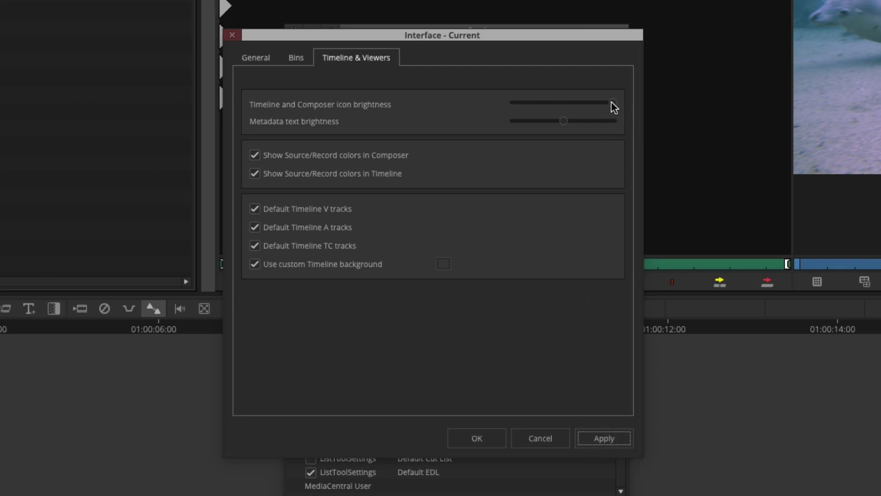
# Set the Timeline and Composer icon brightness to about the middle of its range, and close the settings.
pyautogui.moveTo(612, 102); pyautogui.dragTo(566, 102)
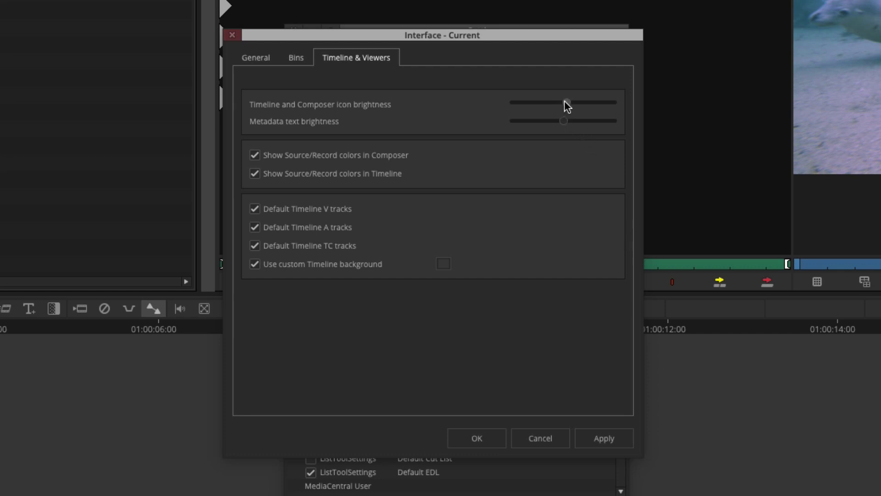
pyautogui.click(606, 437)
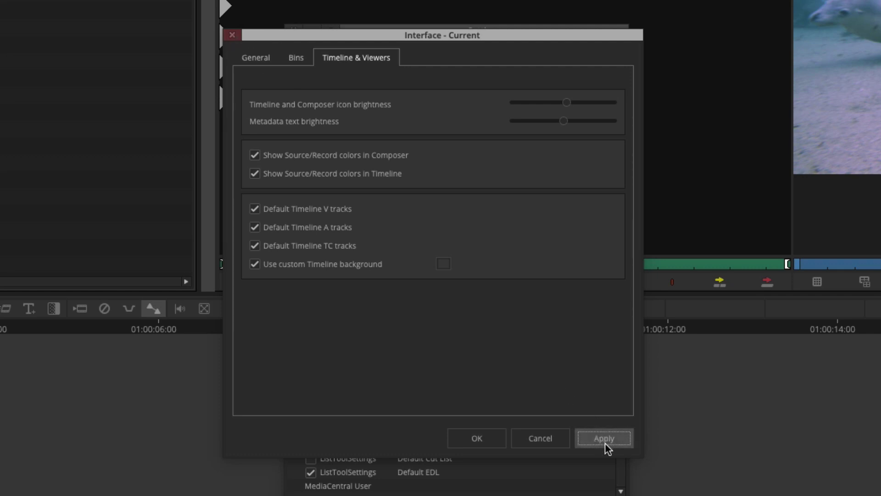
pyautogui.click(480, 439)
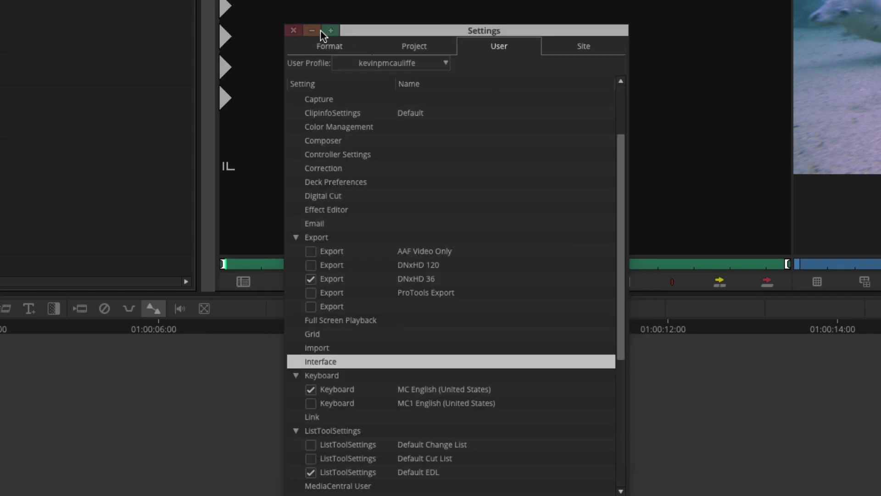
pyautogui.click(289, 29)
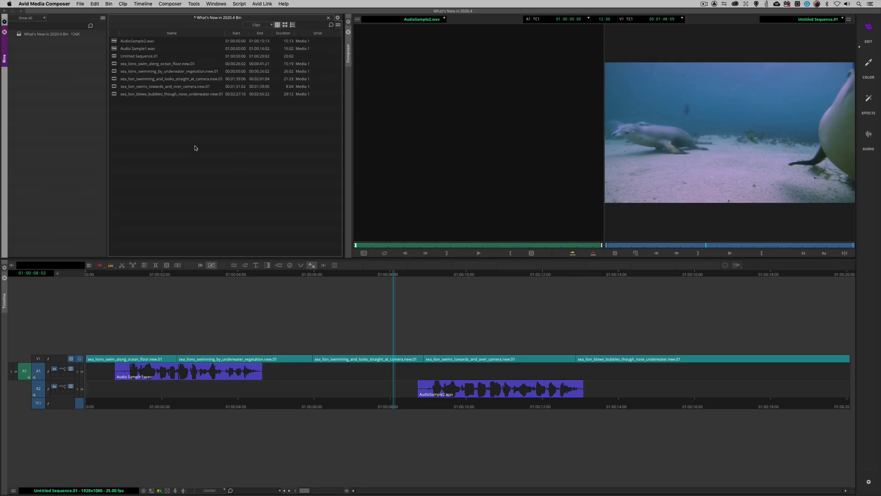
# Select the five sea lion video clips in the bin and open Bulk Edit for them.
pyautogui.moveTo(195, 147); pyautogui.dragTo(113, 63)
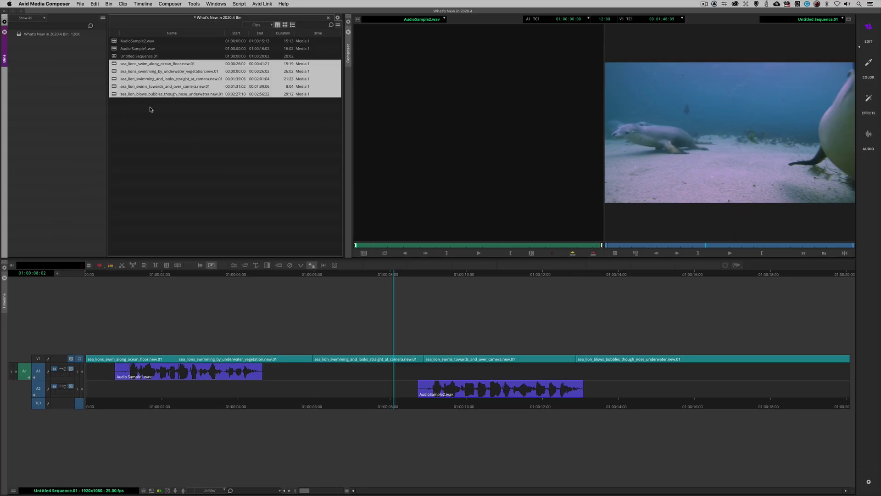
pyautogui.rightClick(115, 64)
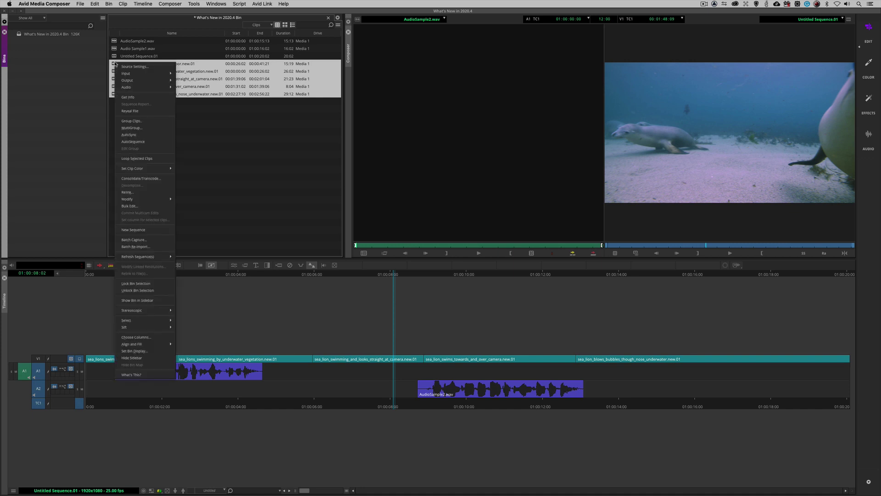
pyautogui.click(136, 206)
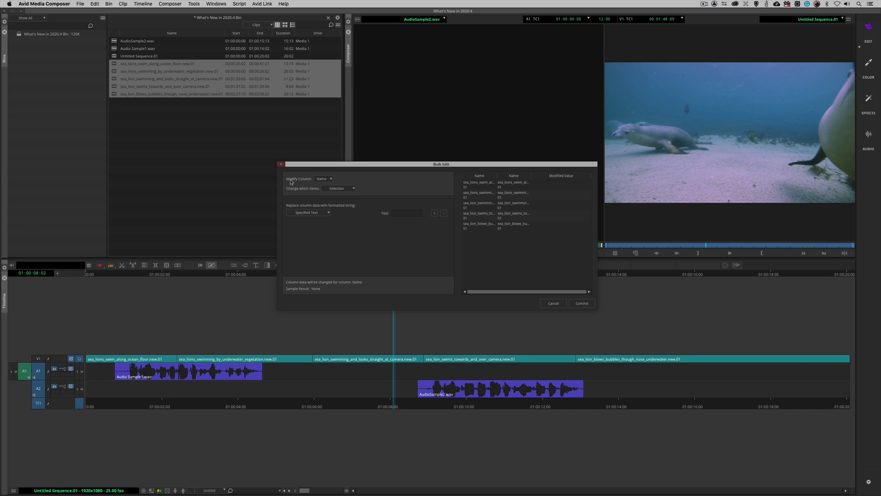
# Set the bulk edit to modify the Name column for the Selection, replacing the column data with Specified Text.
pyautogui.click(331, 180)
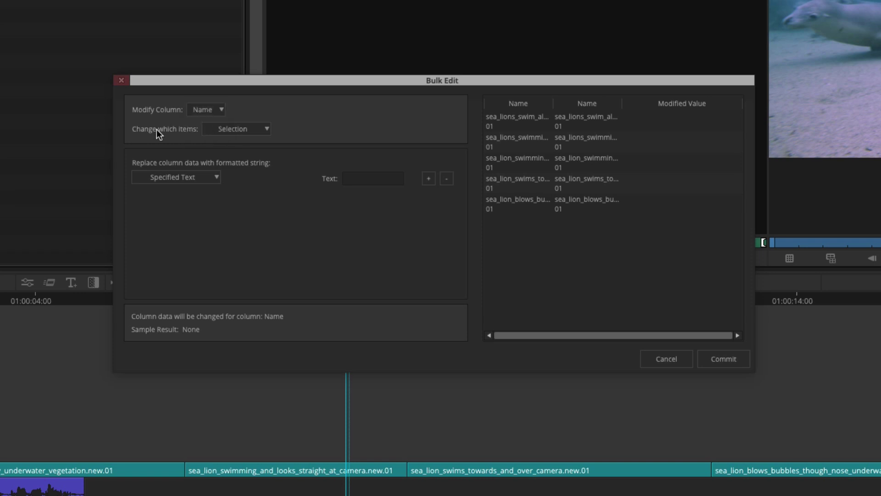
pyautogui.moveTo(158, 131)
pyautogui.click(250, 131)
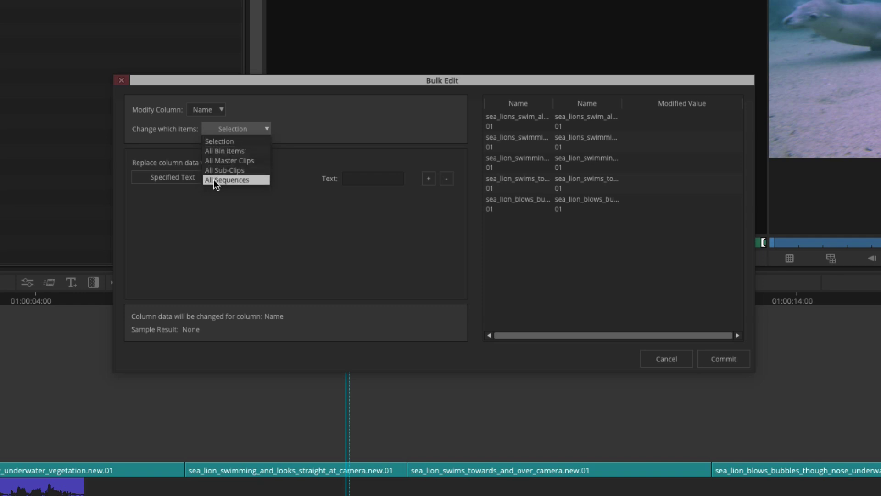
pyautogui.click(248, 141)
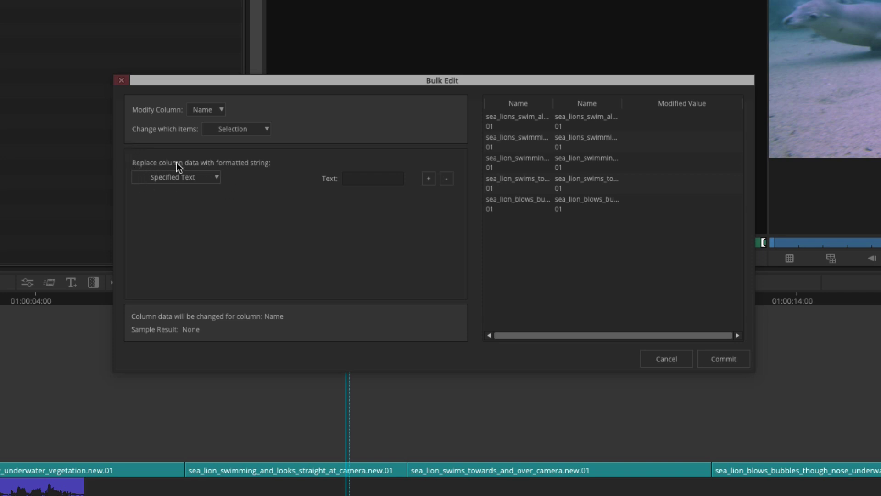
pyautogui.click(212, 177)
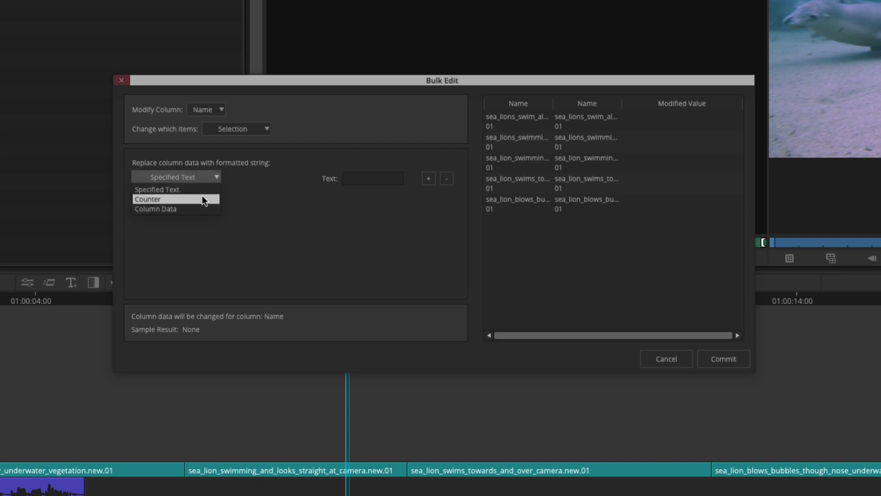
pyautogui.click(197, 187)
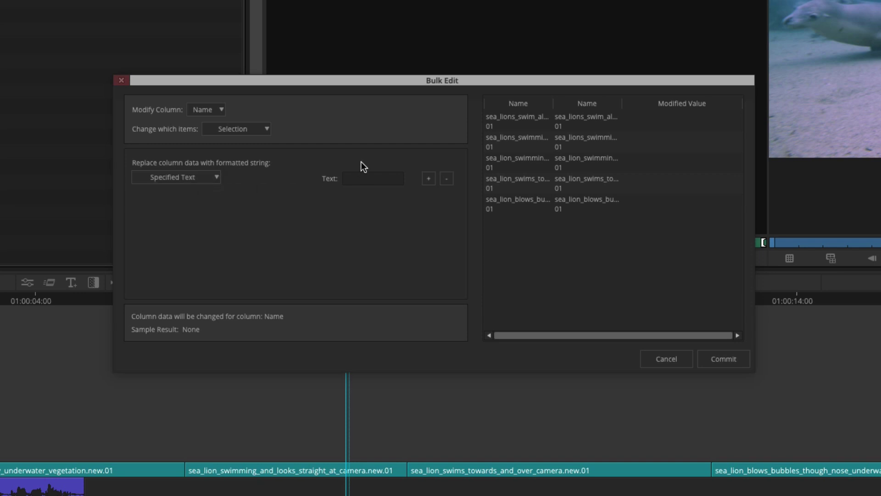
# Enter "Sea Lions are Cool" as the replacement text, commit the bulk rename, and save the bin.
pyautogui.click(370, 179)
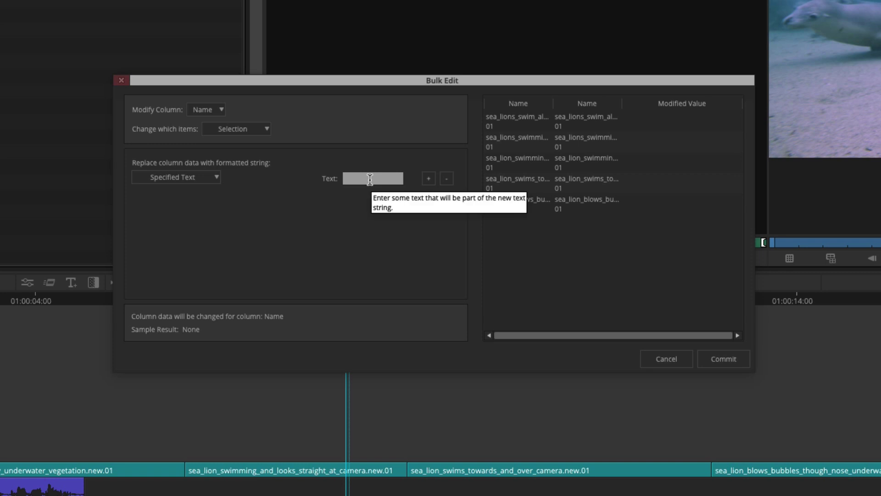
pyautogui.write('Sea Lions are Cool')
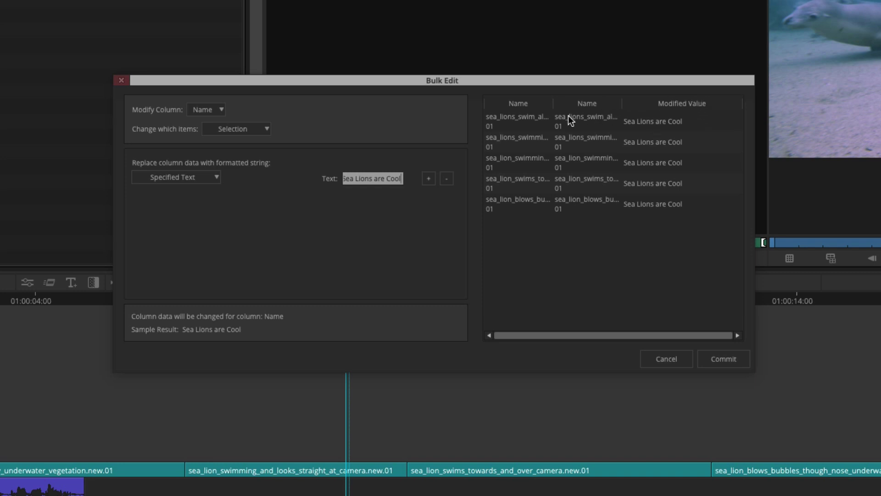
pyautogui.moveTo(568, 115)
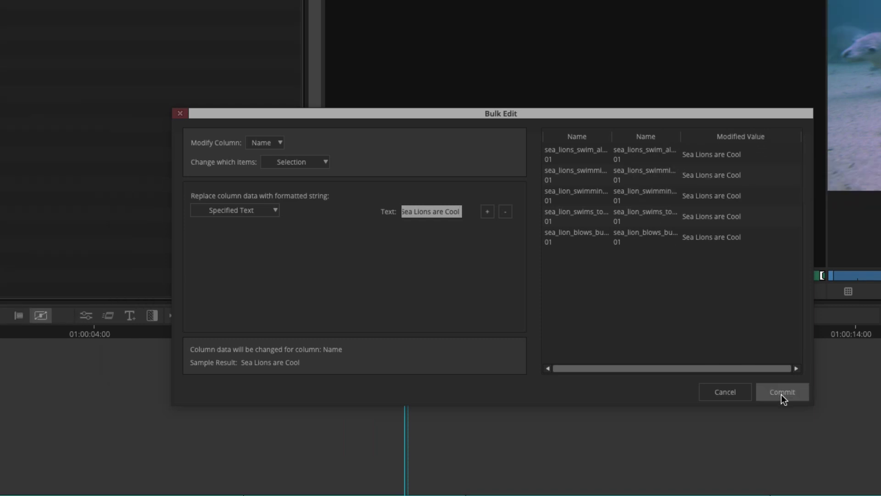
pyautogui.click(723, 358)
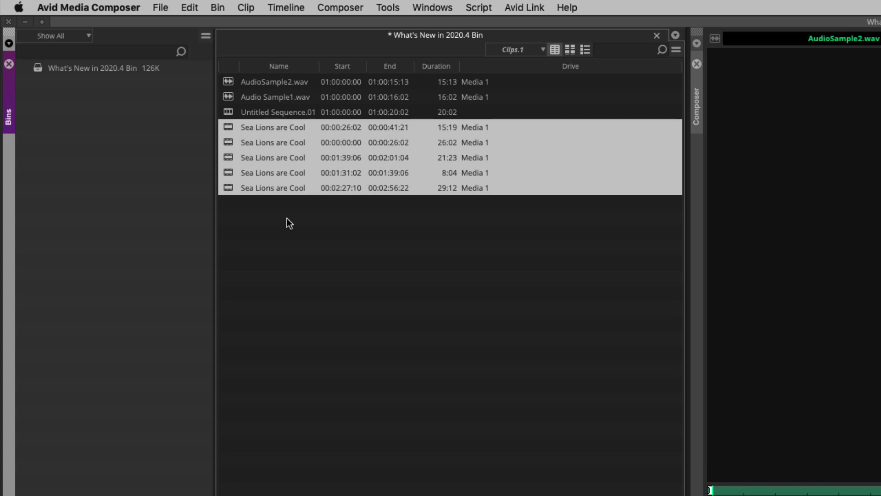
pyautogui.press('super+s')
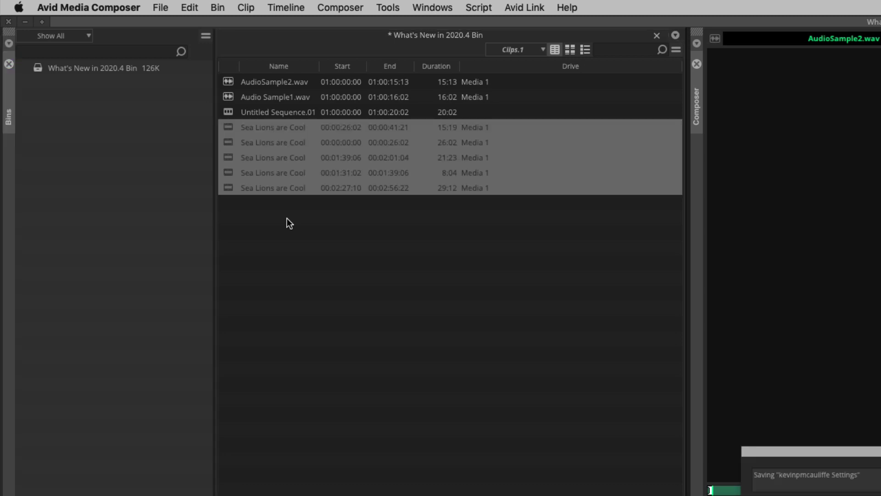